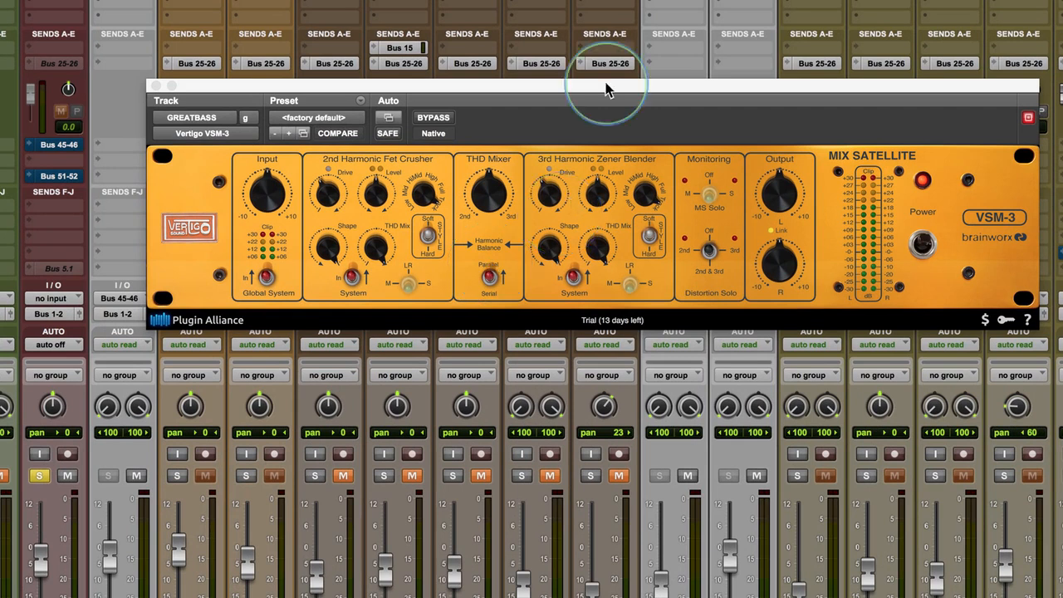
# Reposition the VSM-3 plugin window and toggle its global system switch out and back in.
pyautogui.moveTo(637, 85); pyautogui.dragTo(610, 97)
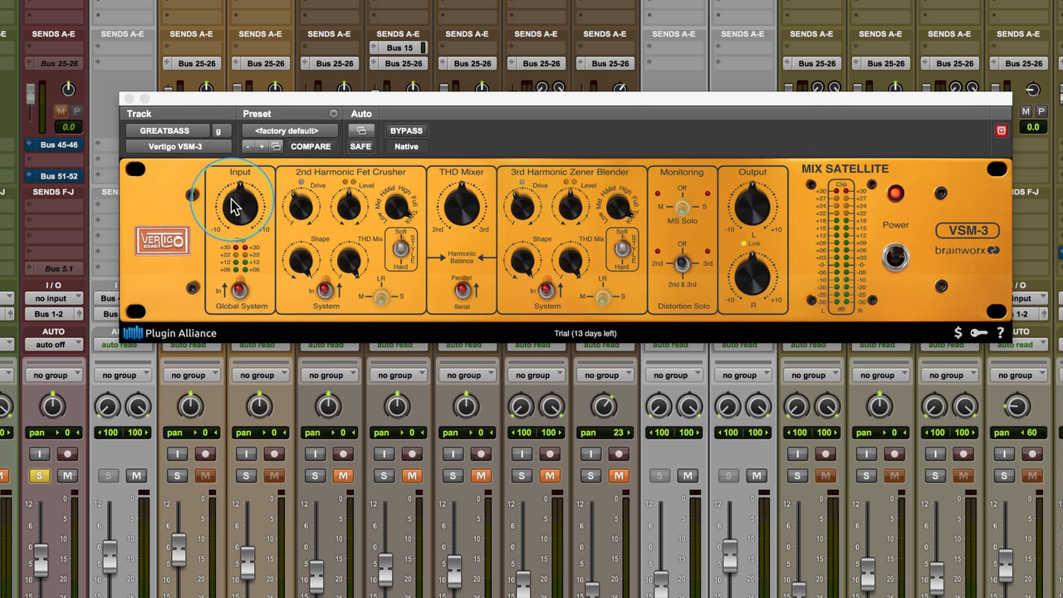
pyautogui.click(238, 290)
pyautogui.click(238, 290)
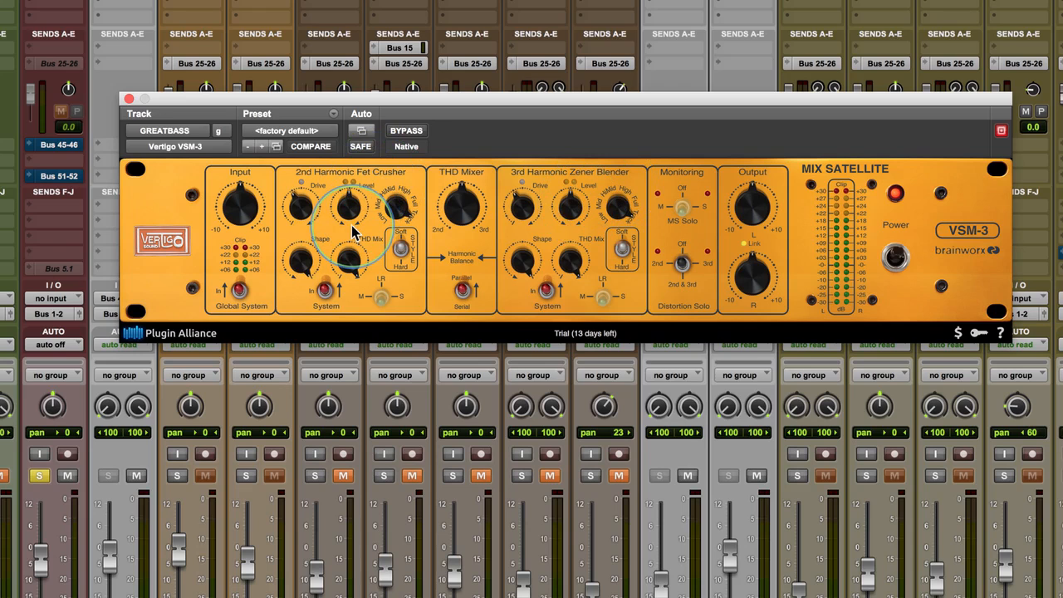
pyautogui.moveTo(448, 206); pyautogui.dragTo(449, 242)
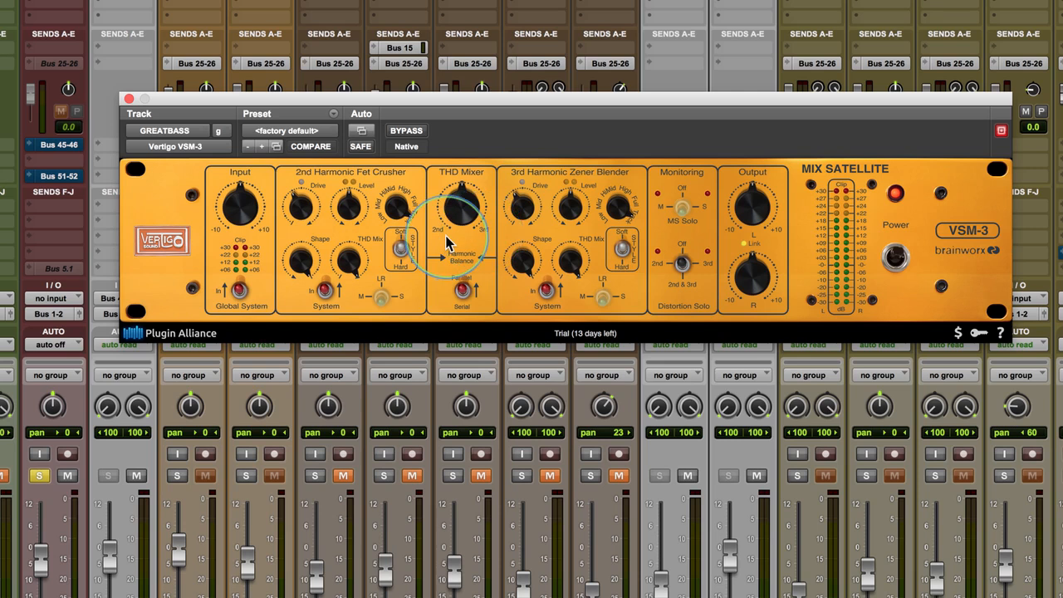
# Switch the THD mixer to Serial and return it to Parallel.
pyautogui.click(463, 292)
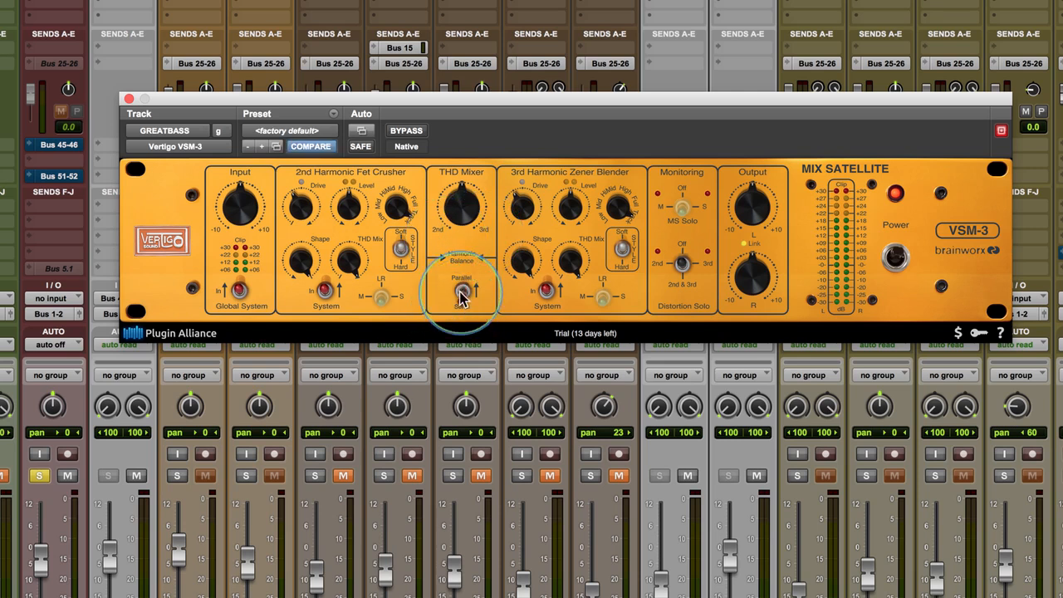
pyautogui.click(463, 289)
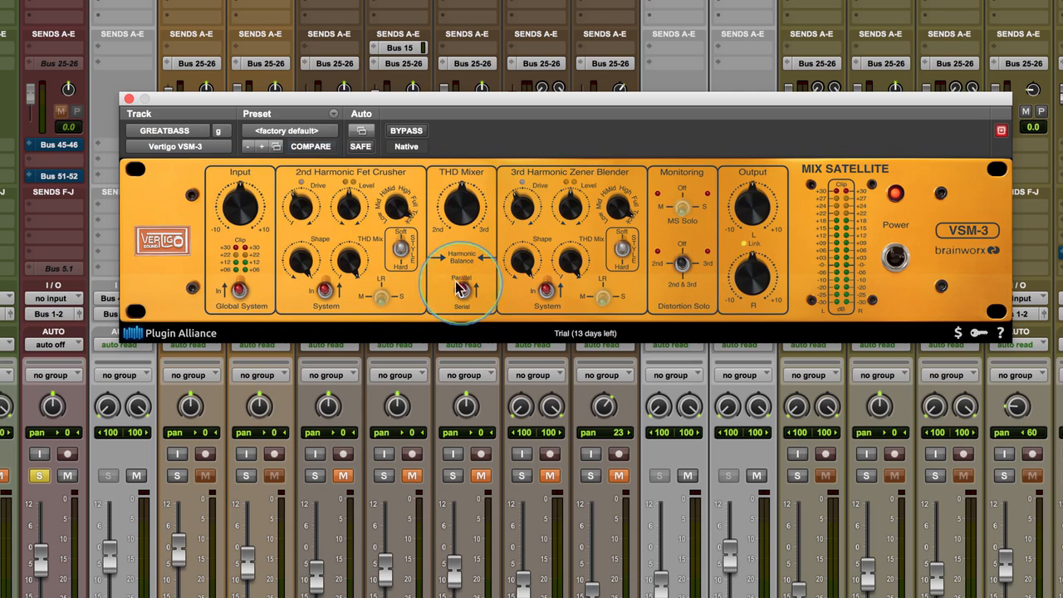
pyautogui.click(683, 209)
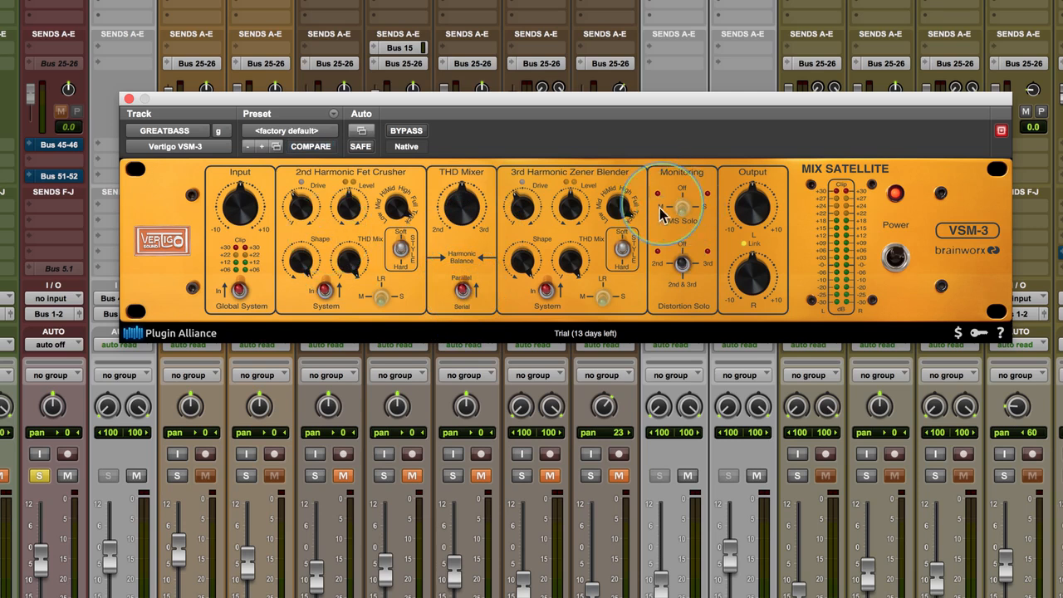
pyautogui.click(747, 241)
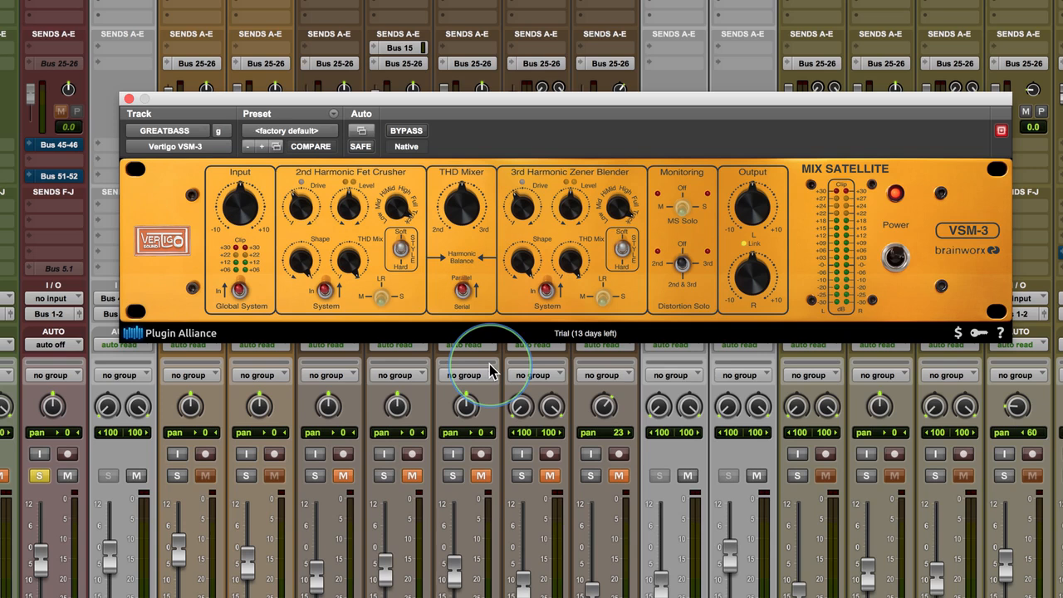
# Switch the global system out and try the 2nd harmonic section's Shape and Style controls.
pyautogui.click(239, 292)
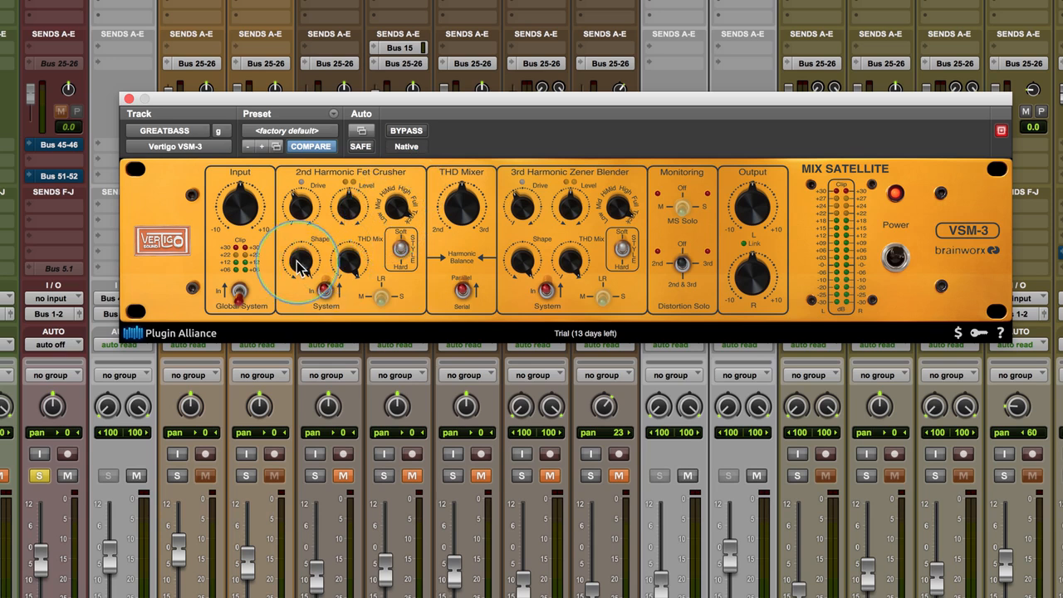
pyautogui.moveTo(299, 264); pyautogui.dragTo(302, 256)
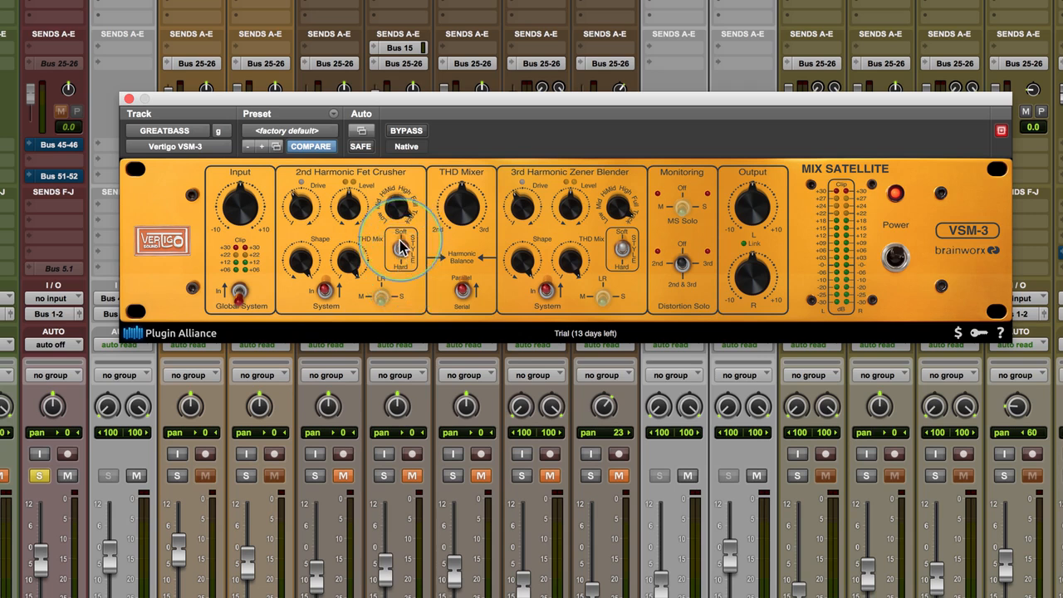
pyautogui.click(401, 259)
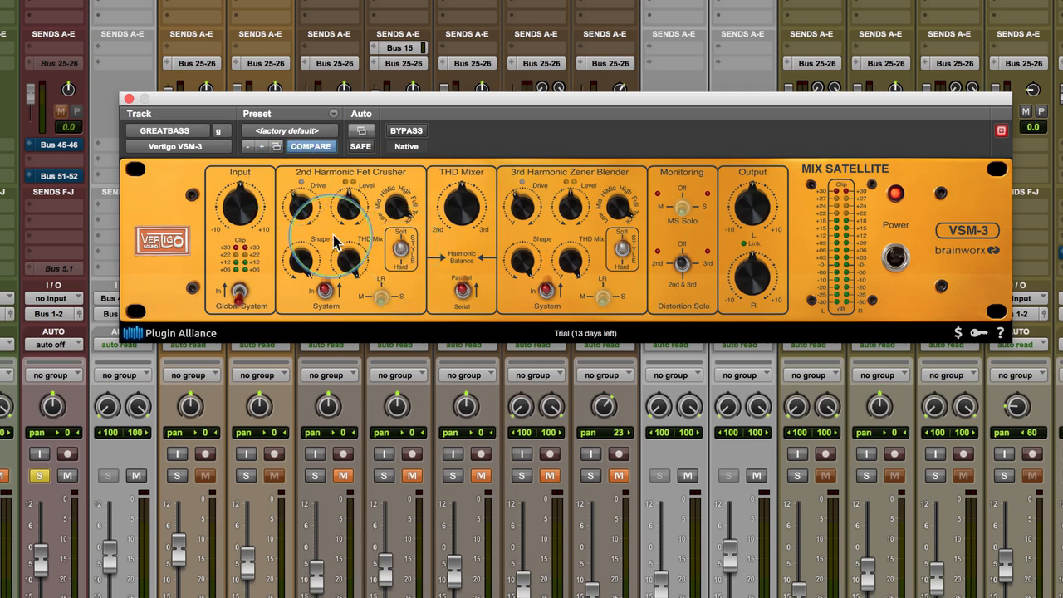
# Toggle the THD mixer between Parallel and Serial, ending on Parallel, and switch the global system back in.
pyautogui.click(462, 290)
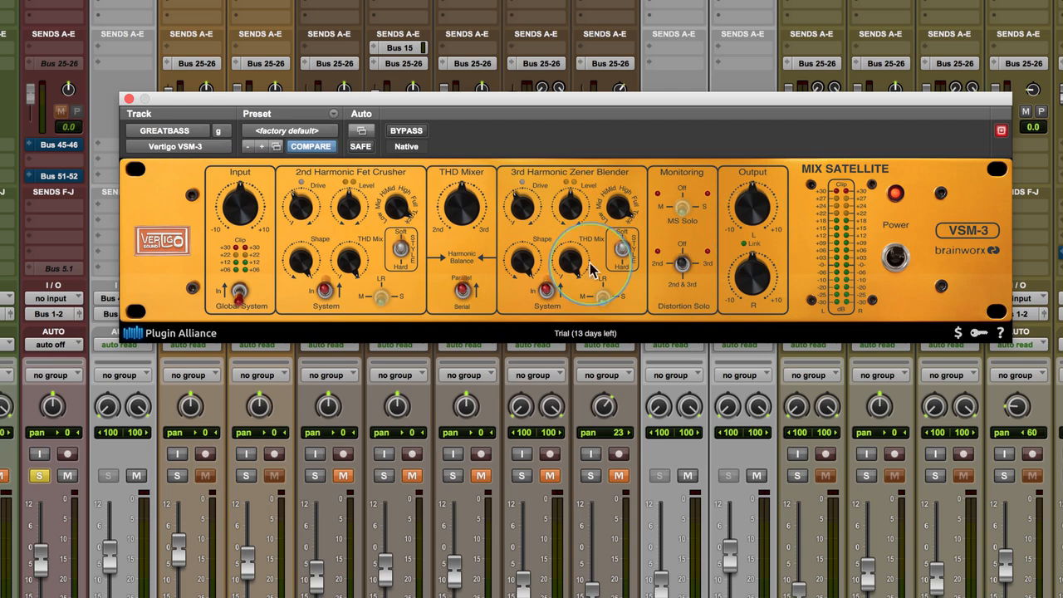
pyautogui.click(462, 292)
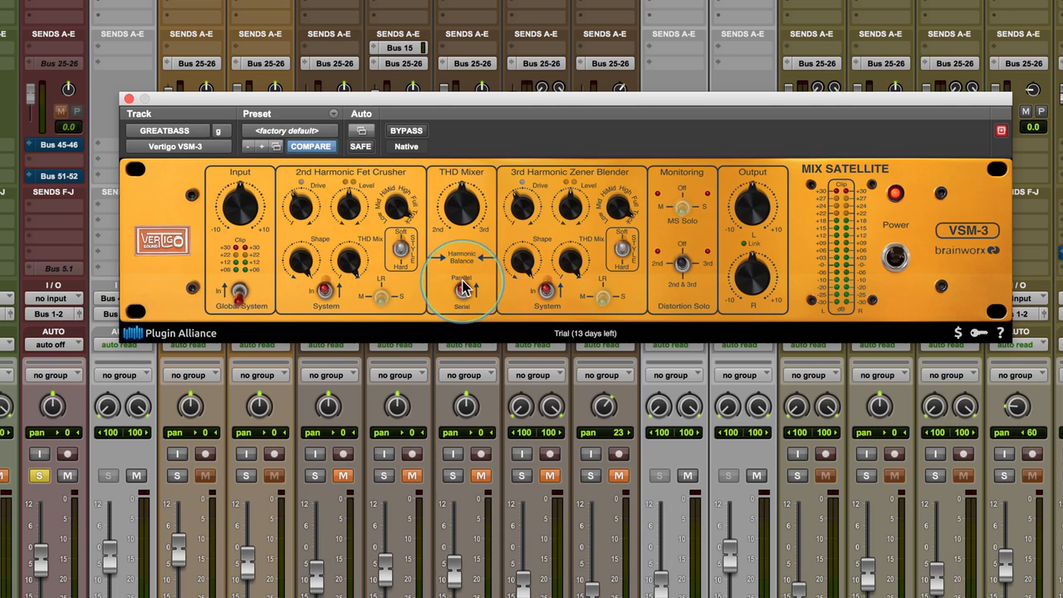
pyautogui.moveTo(462, 194)
pyautogui.mouseDown()
pyautogui.moveTo(440, 211)
pyautogui.moveTo(475, 185)
pyautogui.moveTo(484, 203)
pyautogui.moveTo(476, 175)
pyautogui.moveTo(461, 214)
pyautogui.moveTo(466, 202)
pyautogui.mouseUp()
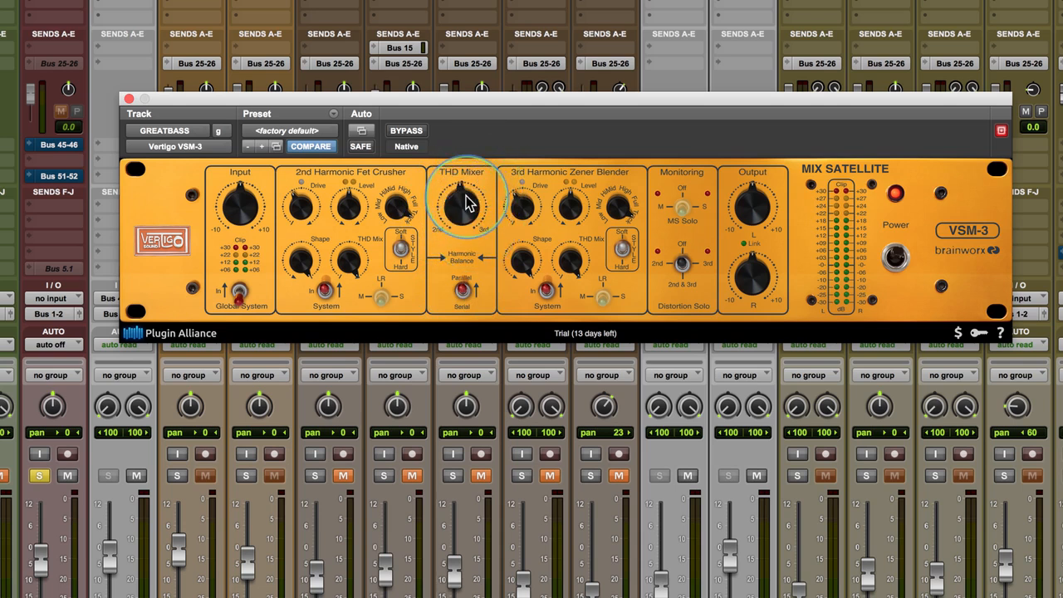
pyautogui.click(462, 295)
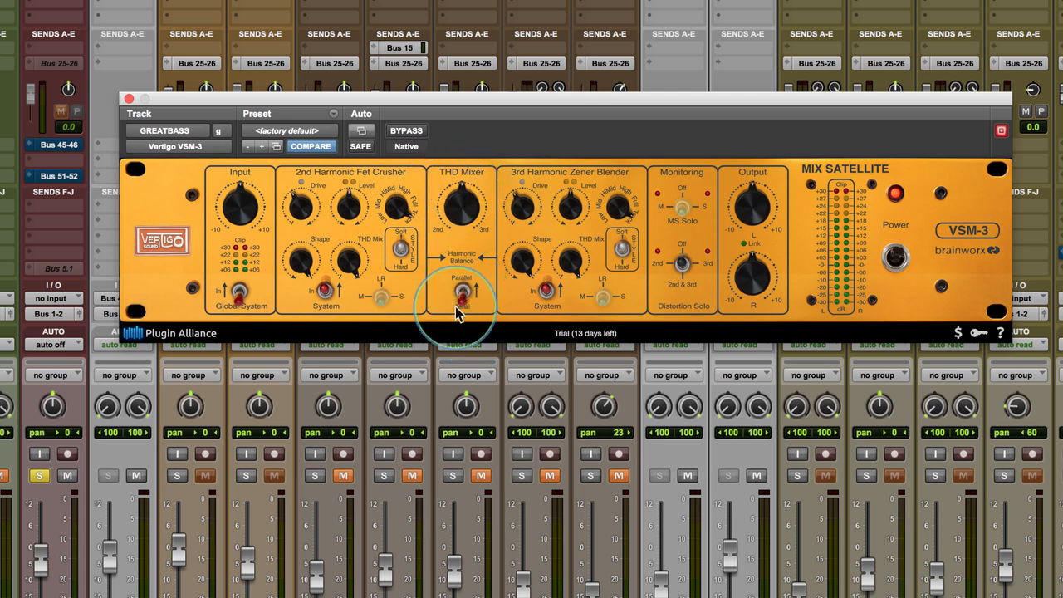
pyautogui.click(462, 300)
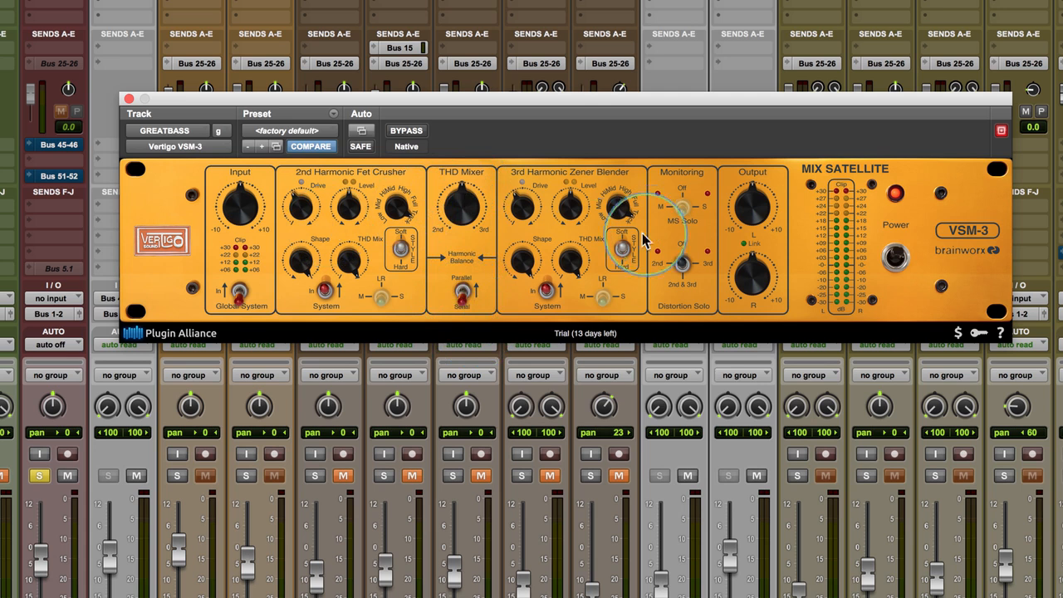
pyautogui.click(462, 294)
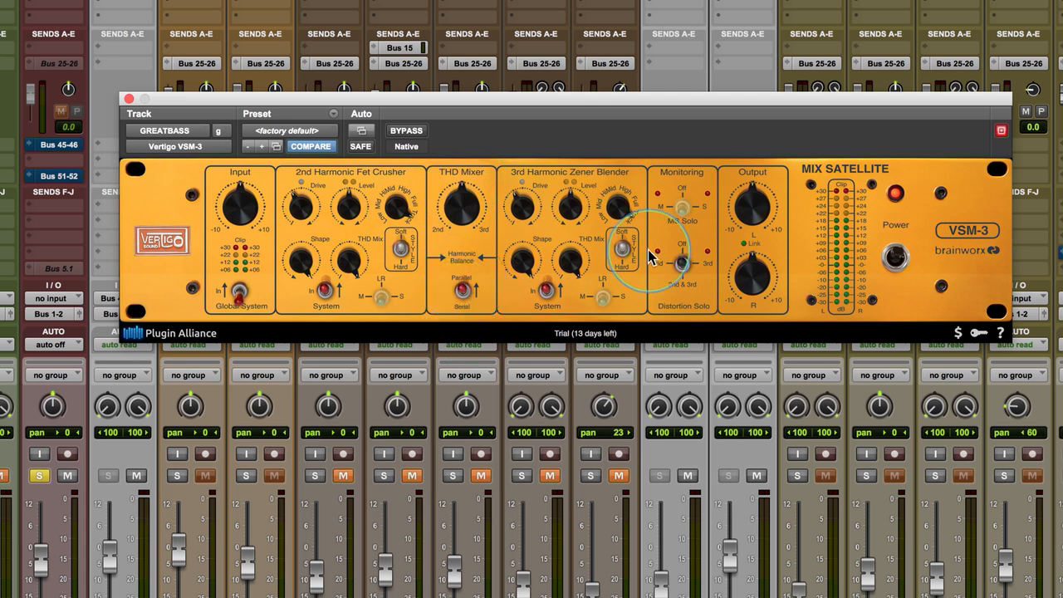
pyautogui.click(239, 292)
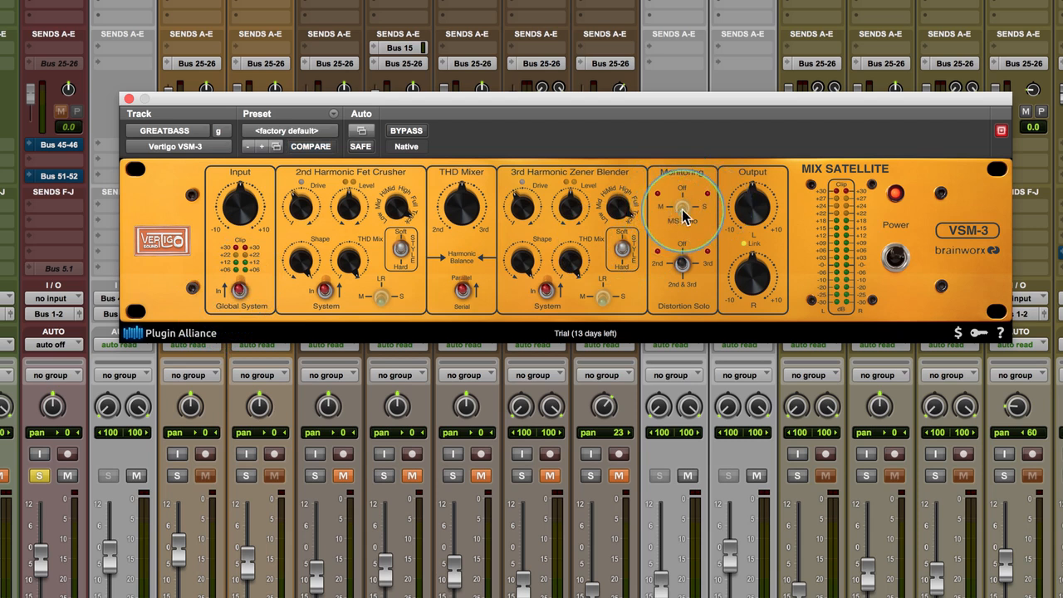
# Try the distortion solo on the 2nd and 3rd harmonics and turn it back off.
pyautogui.click(661, 271)
pyautogui.click(703, 267)
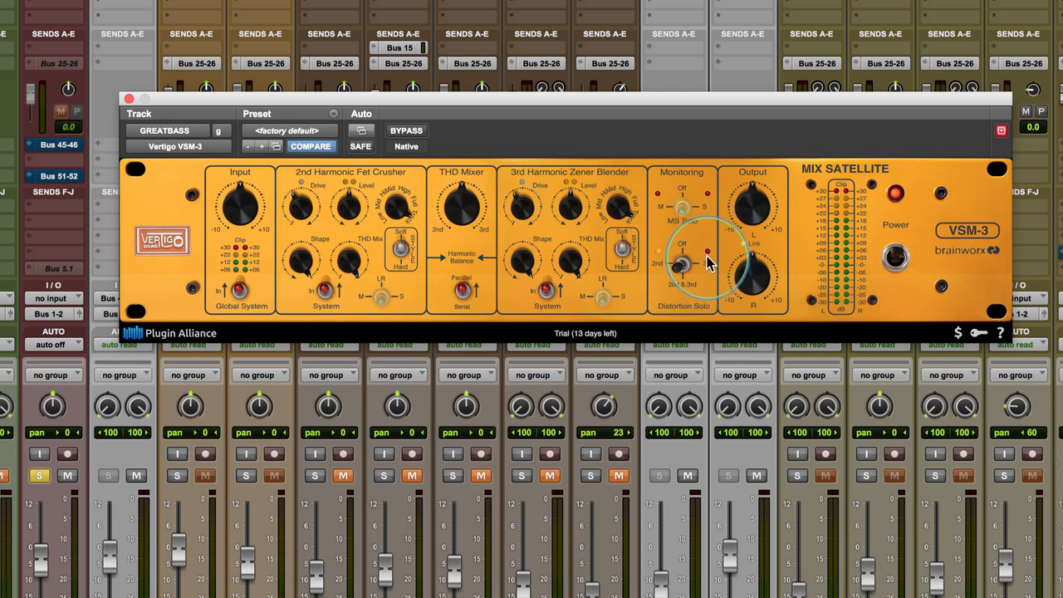
pyautogui.click(681, 247)
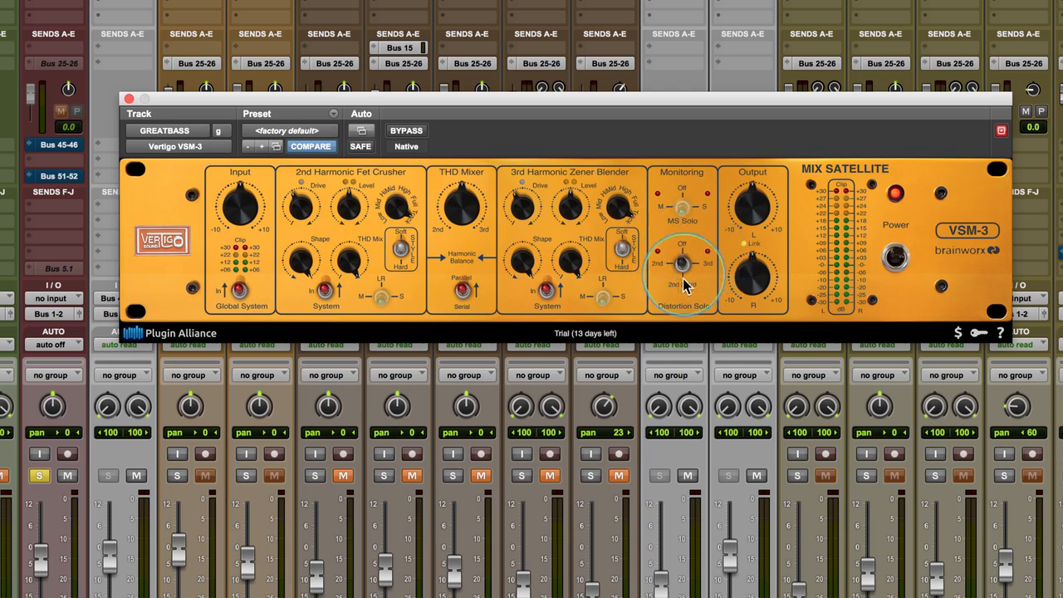
pyautogui.click(682, 264)
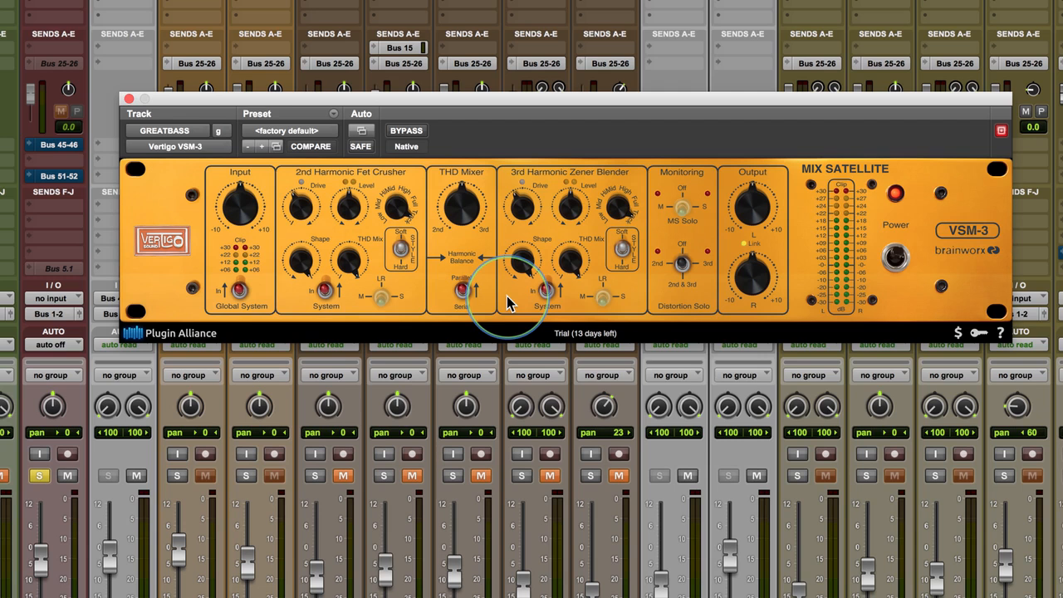
# Raise the GREATBASS fader to between 0 and +6 with the global system out, and switch the system back in.
pyautogui.click(240, 297)
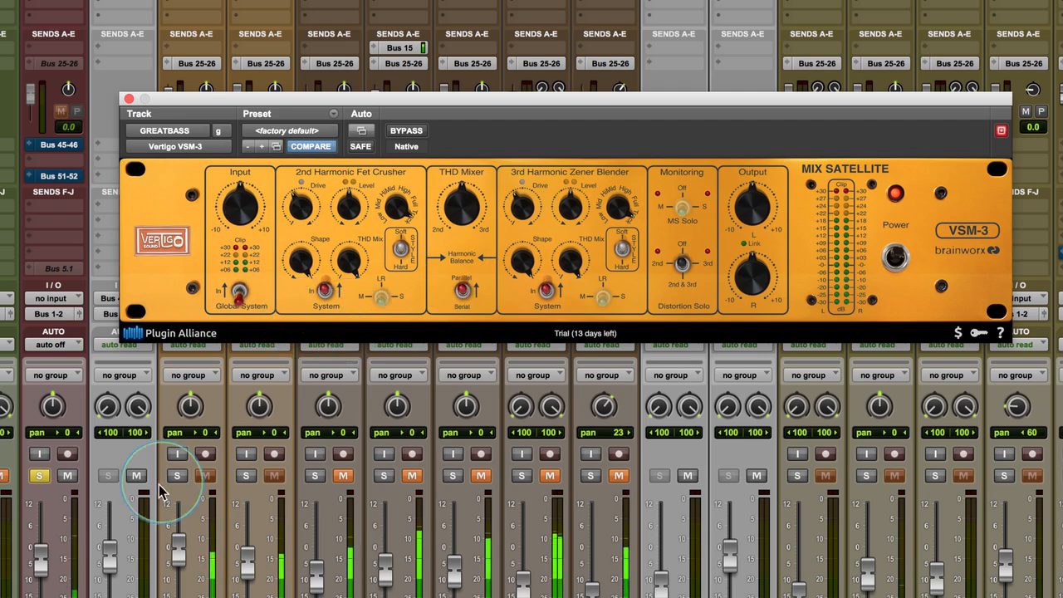
pyautogui.click(37, 557)
pyautogui.moveTo(39, 557); pyautogui.dragTo(41, 540)
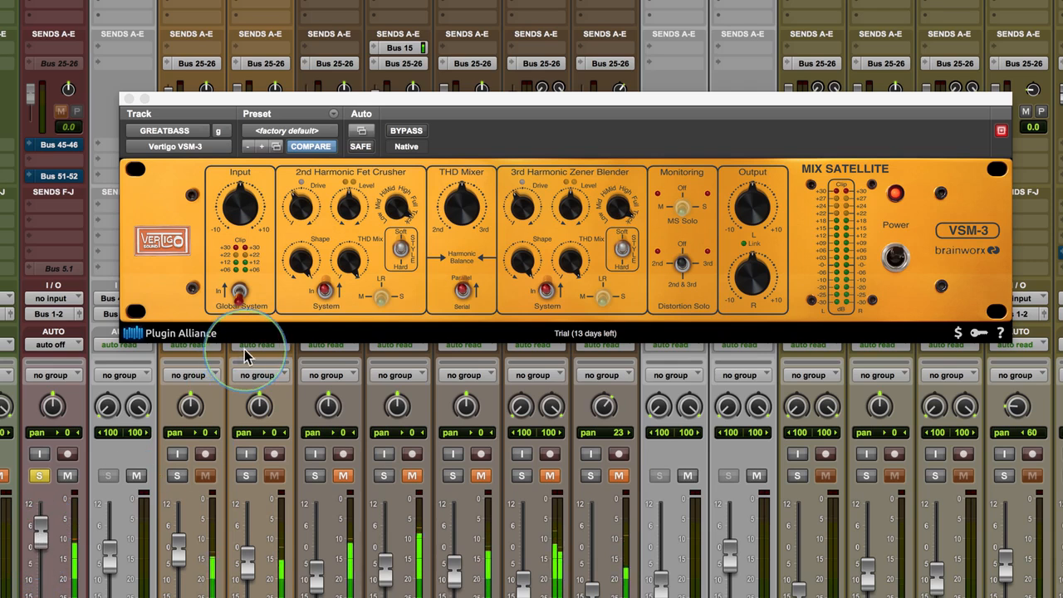
pyautogui.click(240, 290)
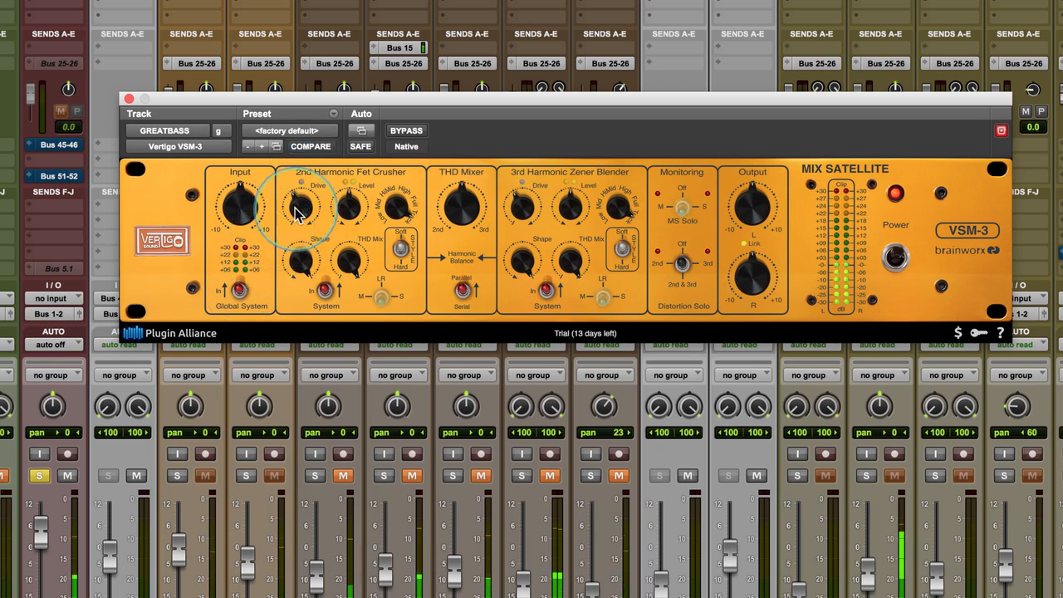
# Turn up the plugin's Input gain to drive the harmonics and lower the GREATBASS fader slightly.
pyautogui.moveTo(297, 209)
pyautogui.moveTo(296, 205); pyautogui.dragTo(296, 202)
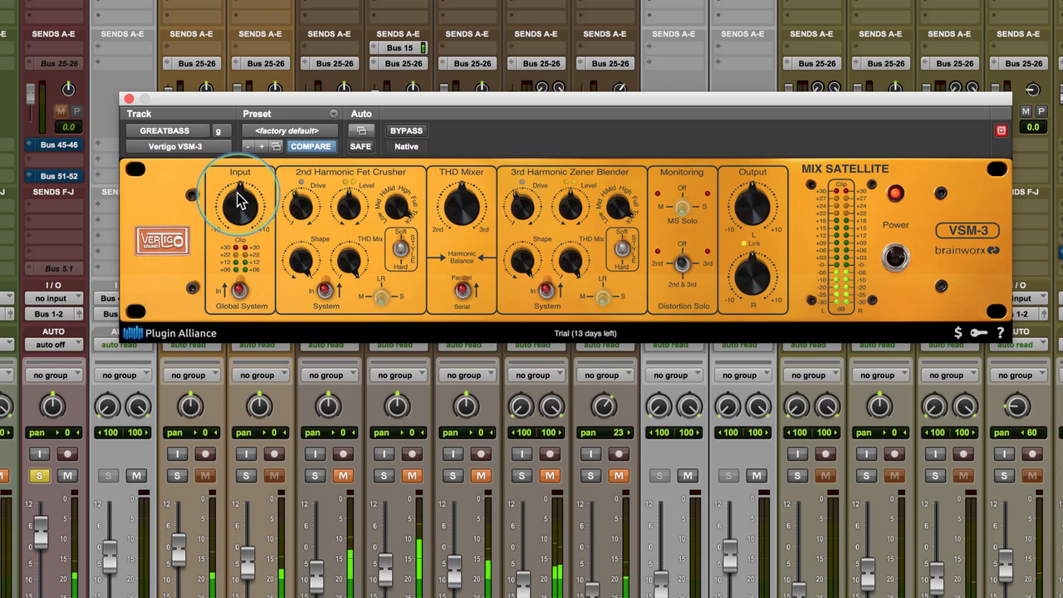
pyautogui.moveTo(238, 201); pyautogui.dragTo(242, 178)
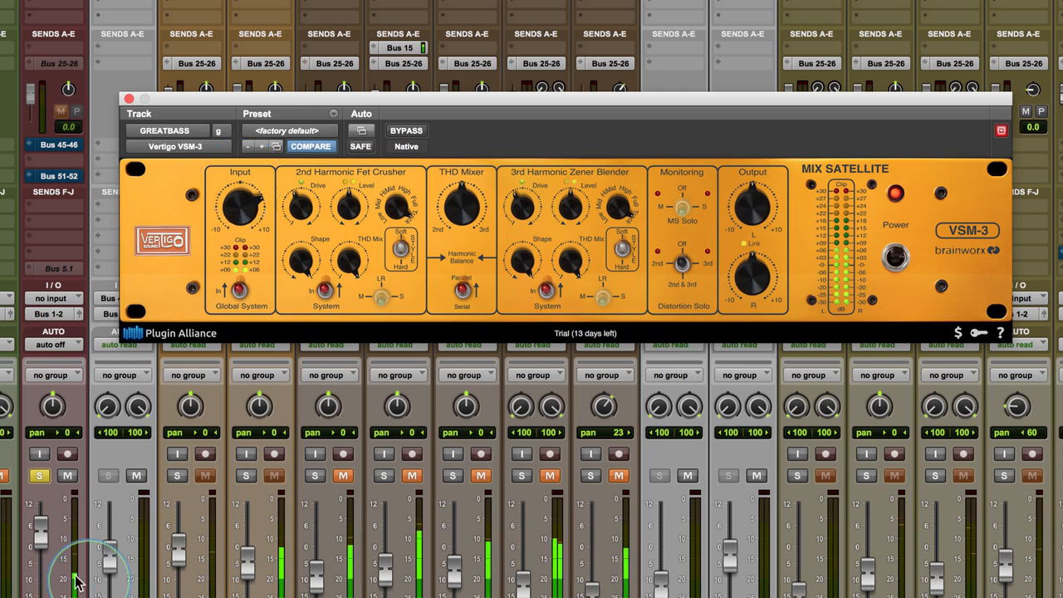
pyautogui.moveTo(40, 533); pyautogui.dragTo(40, 542)
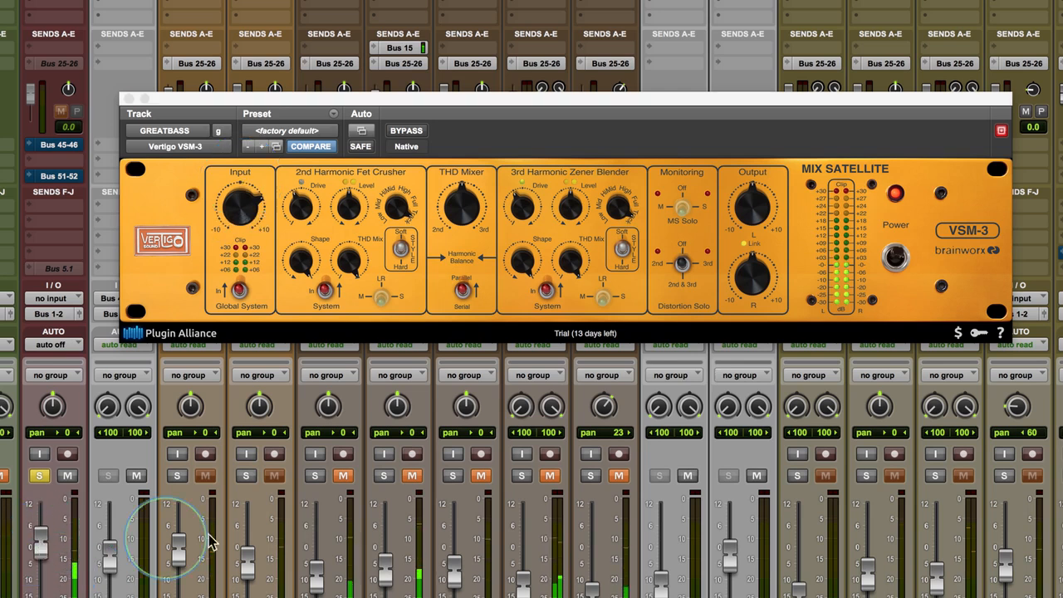
# Set the plugin's Input gain to +5.6 dB and adjust the linked Output level.
pyautogui.moveTo(746, 211); pyautogui.dragTo(745, 209)
pyautogui.moveTo(257, 224)
pyautogui.mouseDown()
pyautogui.moveTo(240, 208)
pyautogui.moveTo(246, 201)
pyautogui.moveTo(247, 210)
pyautogui.mouseUp()
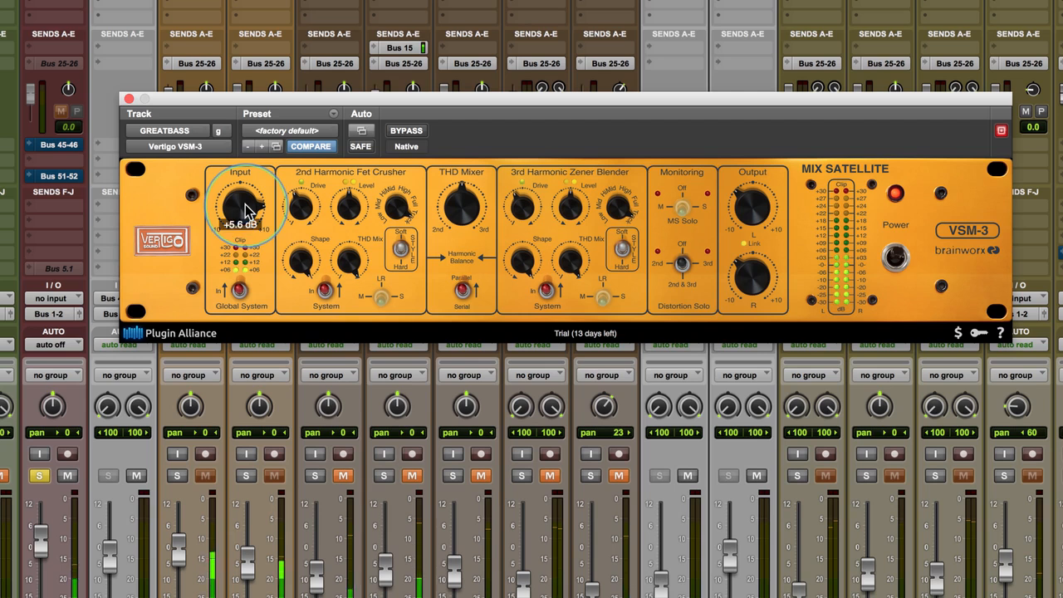
pyautogui.moveTo(752, 217)
pyautogui.mouseDown()
pyautogui.moveTo(755, 227)
pyautogui.moveTo(738, 215)
pyautogui.mouseUp()
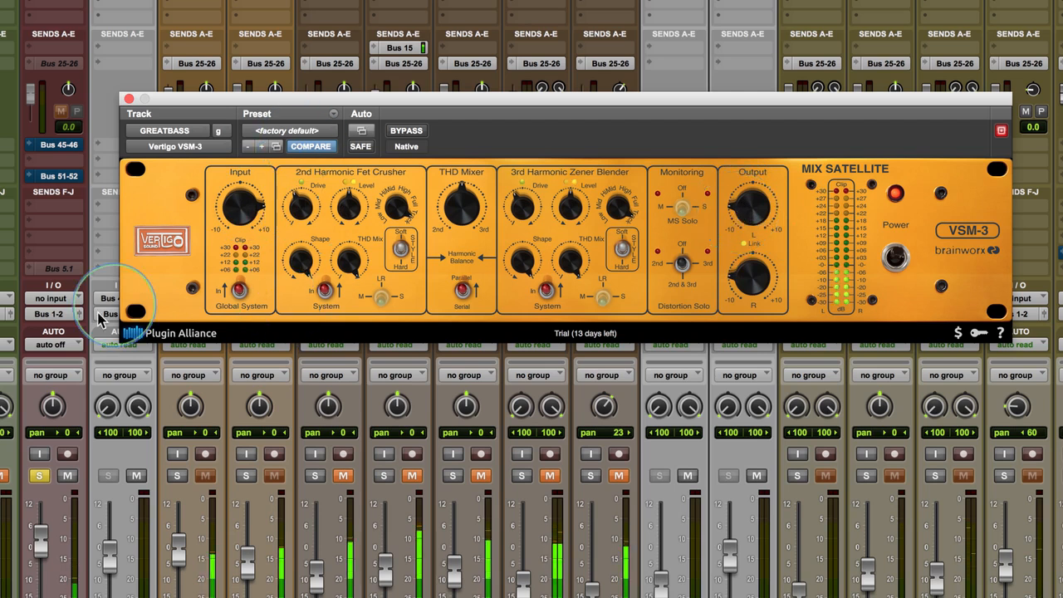
# Raise the GREATBASS fader slightly and compare the bass with the global system out and in.
pyautogui.click(48, 544)
pyautogui.moveTo(47, 544); pyautogui.dragTo(47, 534)
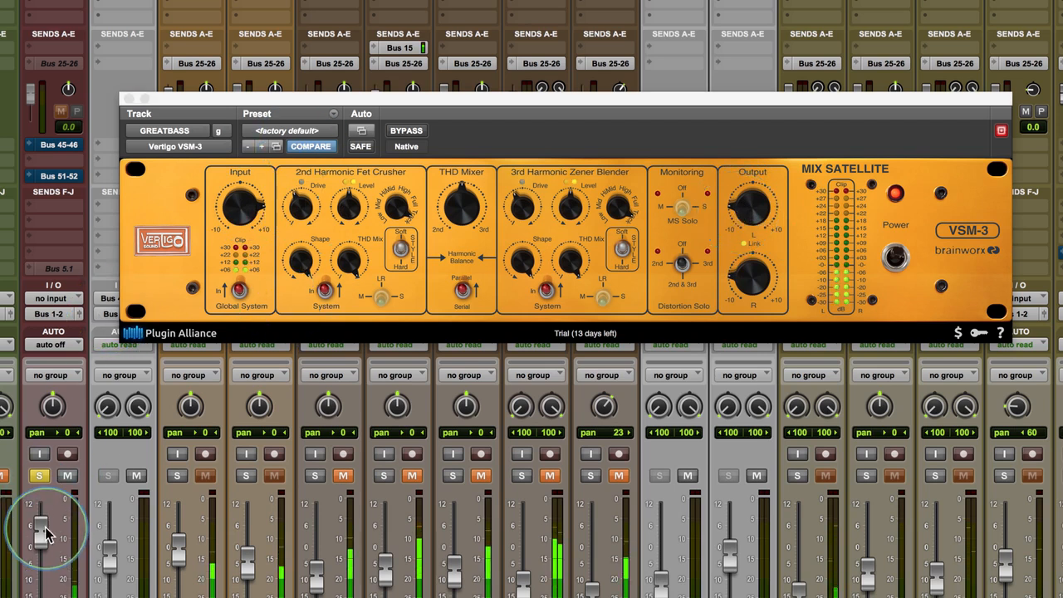
pyautogui.click(241, 292)
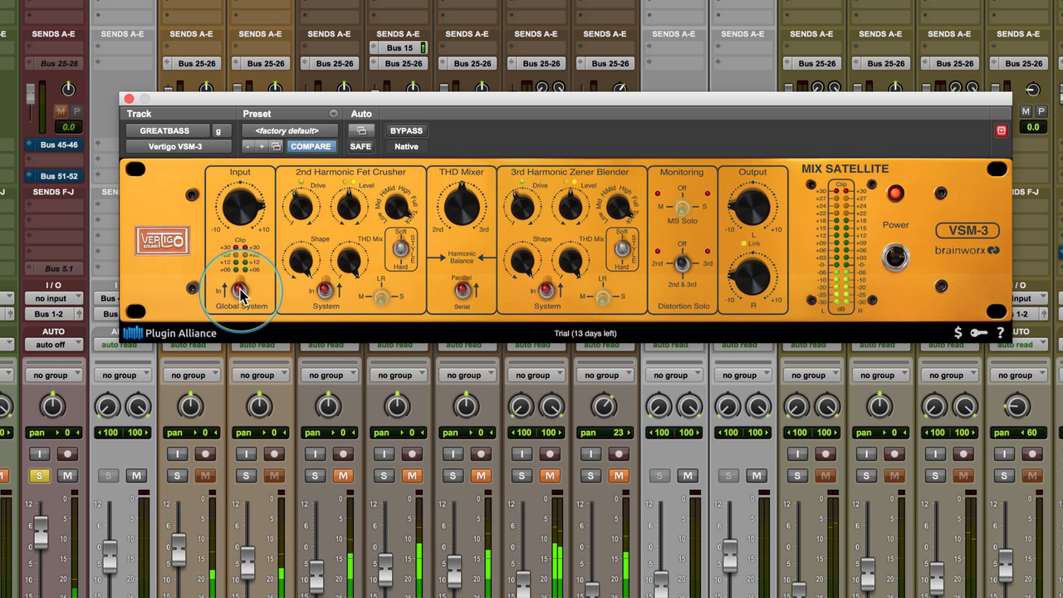
pyautogui.click(240, 292)
pyautogui.click(238, 293)
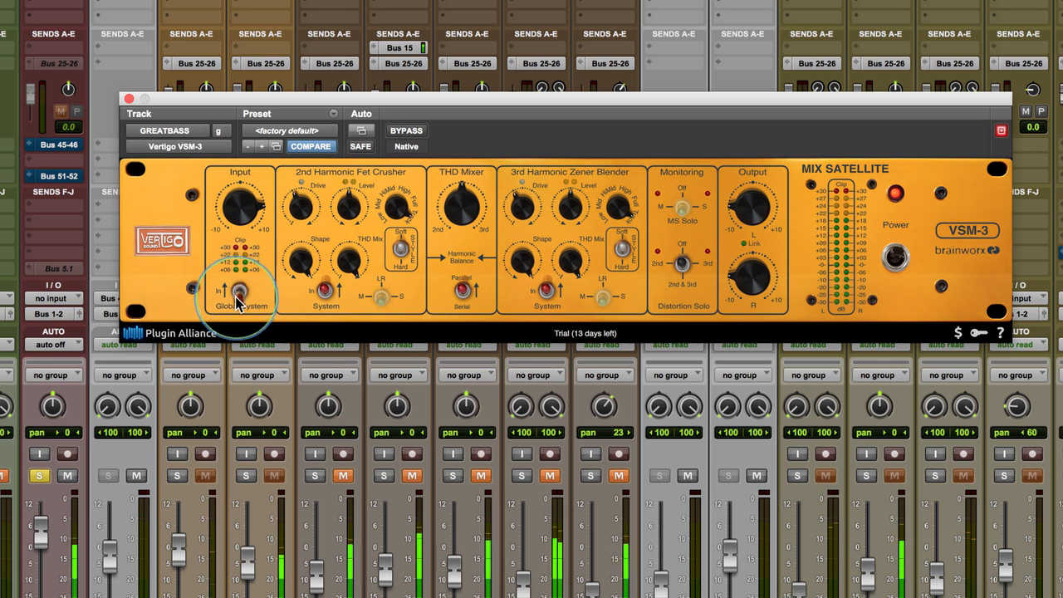
pyautogui.click(238, 292)
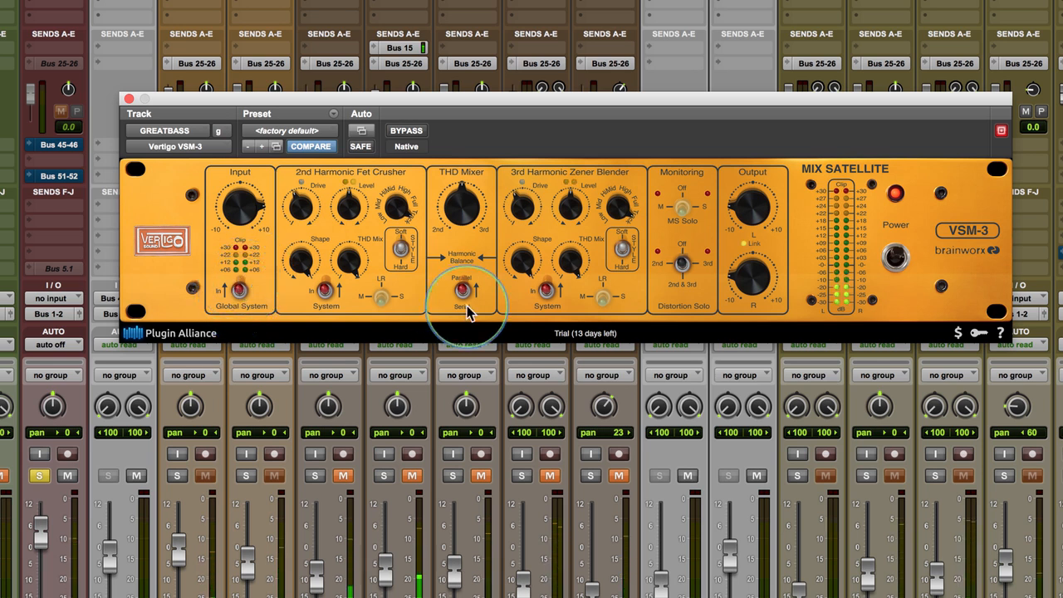
# Switch out both harmonic systems, compare with the global system toggled, and switch only the 2nd harmonic system back in.
pyautogui.click(548, 291)
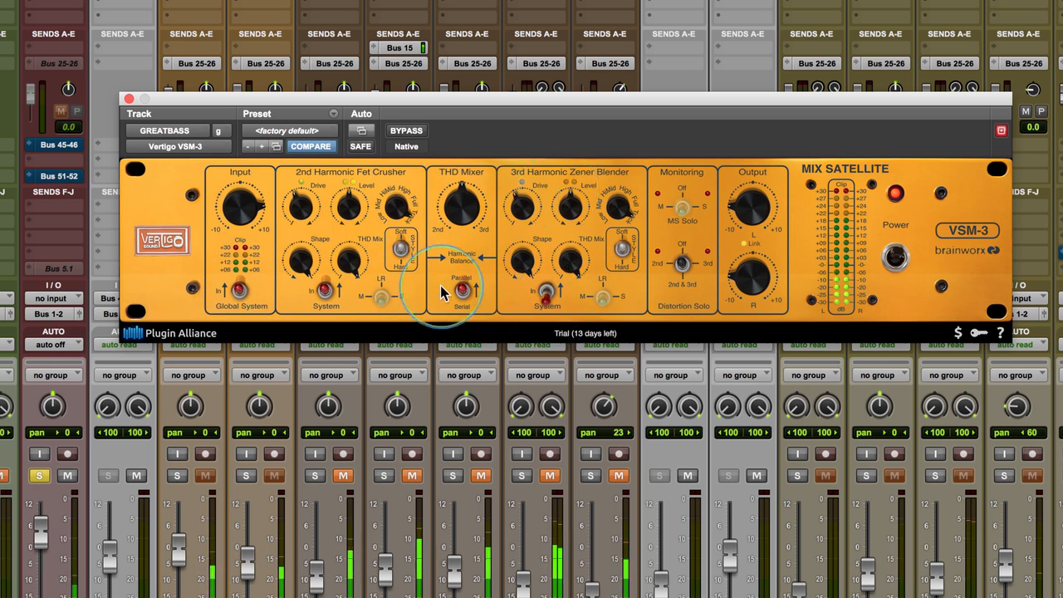
pyautogui.click(328, 290)
pyautogui.click(239, 292)
pyautogui.click(236, 295)
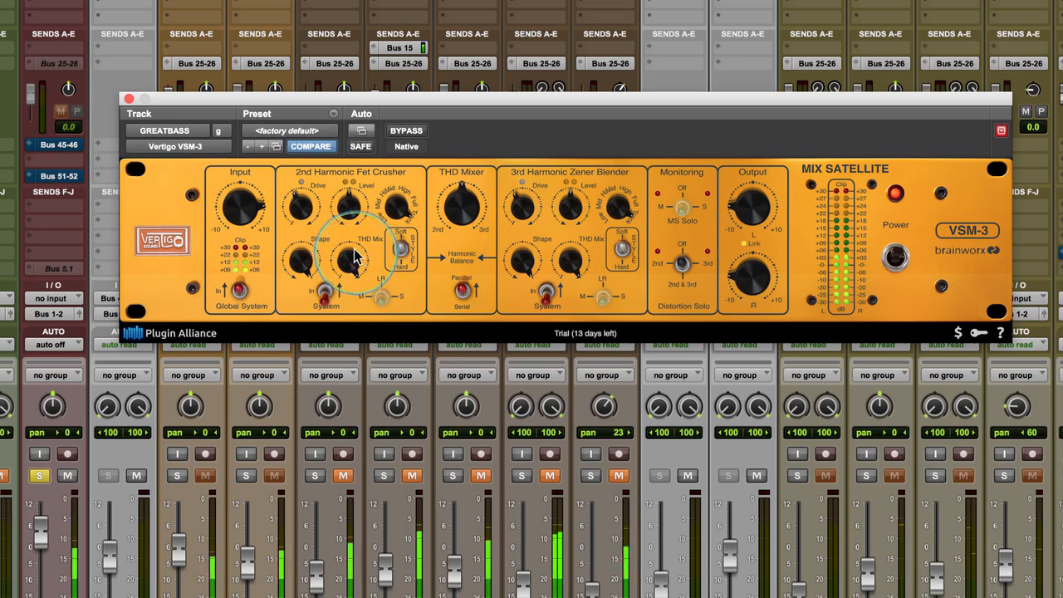
pyautogui.click(325, 297)
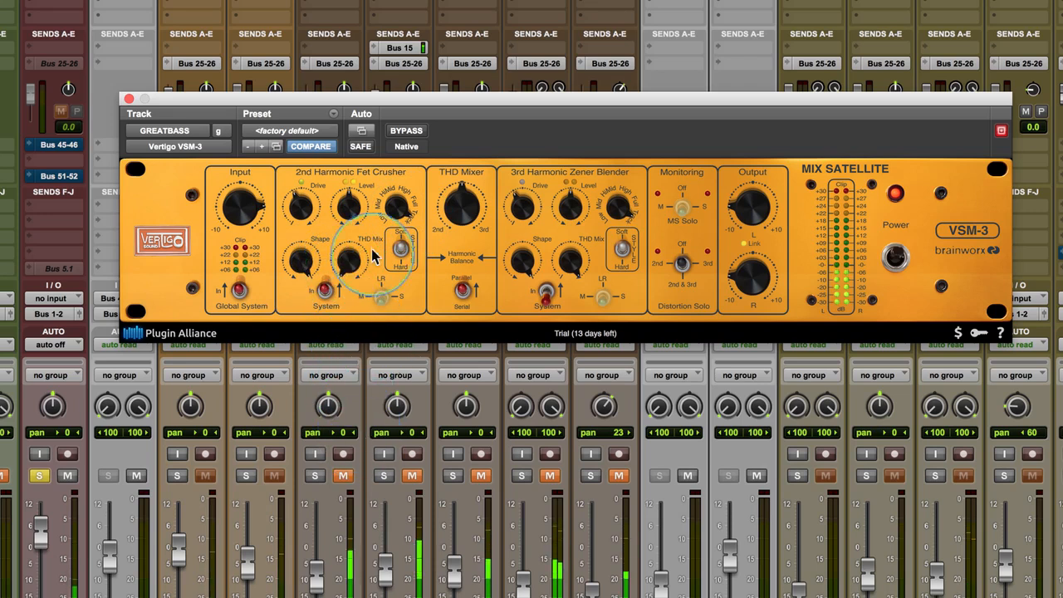
# Adjust the 2nd harmonic section's THD Mix, Level and Shape, and compare the bass with that system out and in.
pyautogui.moveTo(349, 276); pyautogui.dragTo(301, 184)
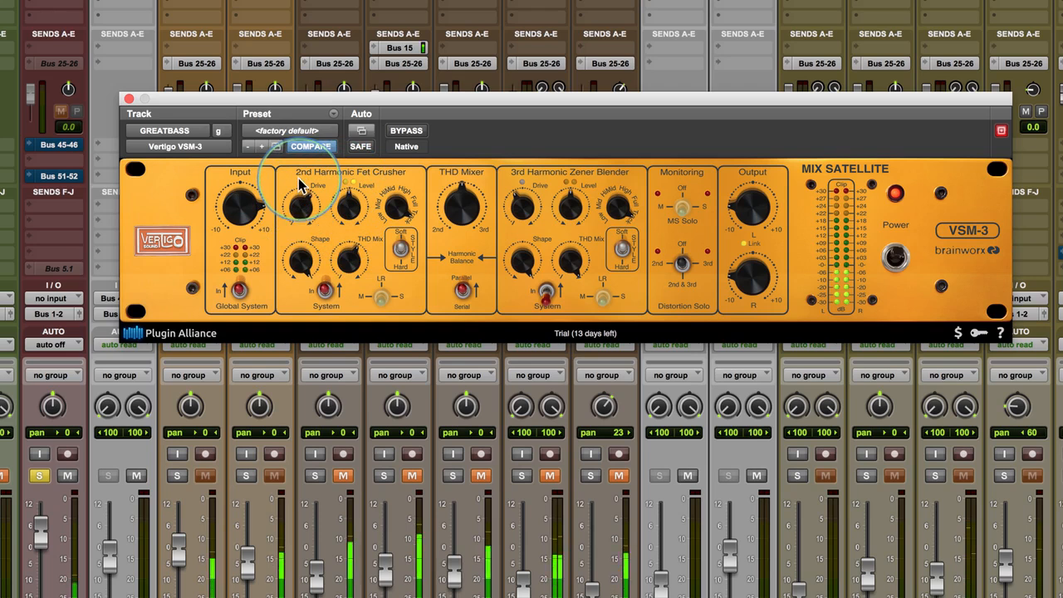
pyautogui.moveTo(349, 206); pyautogui.dragTo(349, 199)
pyautogui.moveTo(349, 262); pyautogui.dragTo(296, 272)
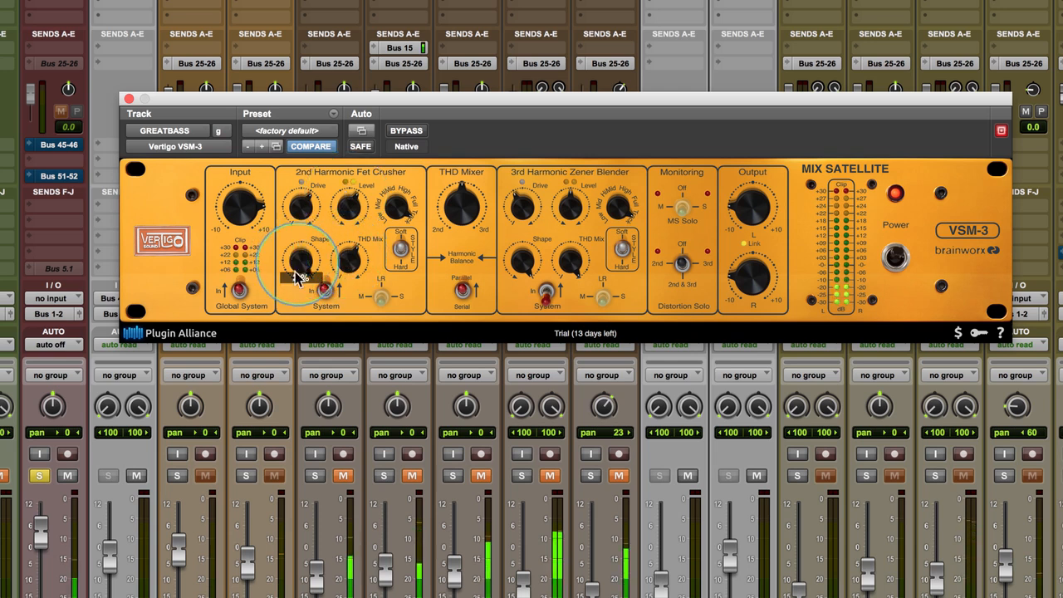
pyautogui.moveTo(296, 322); pyautogui.dragTo(292, 297)
pyautogui.click(324, 293)
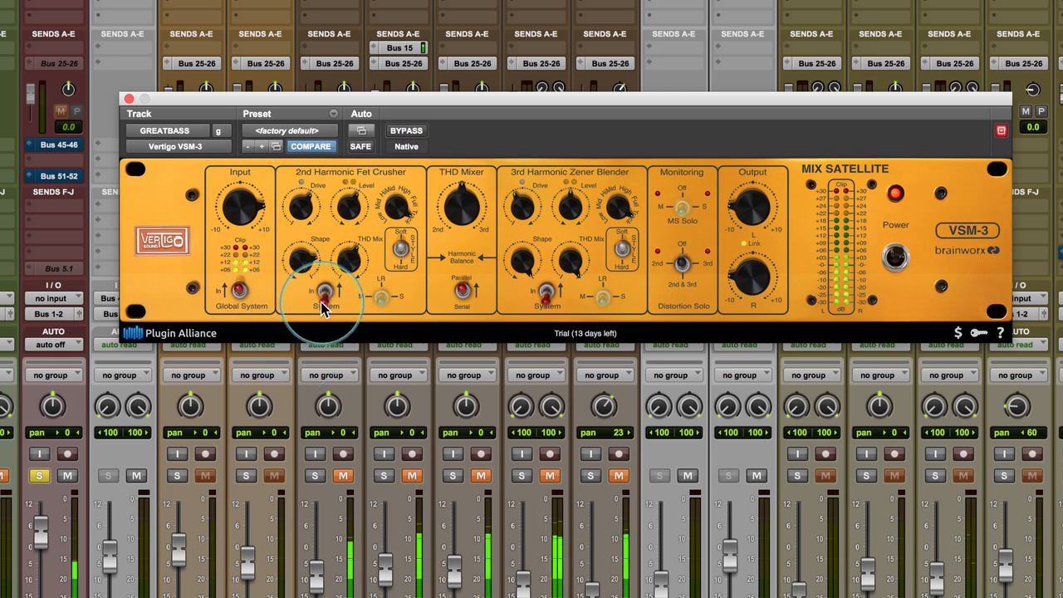
pyautogui.click(323, 300)
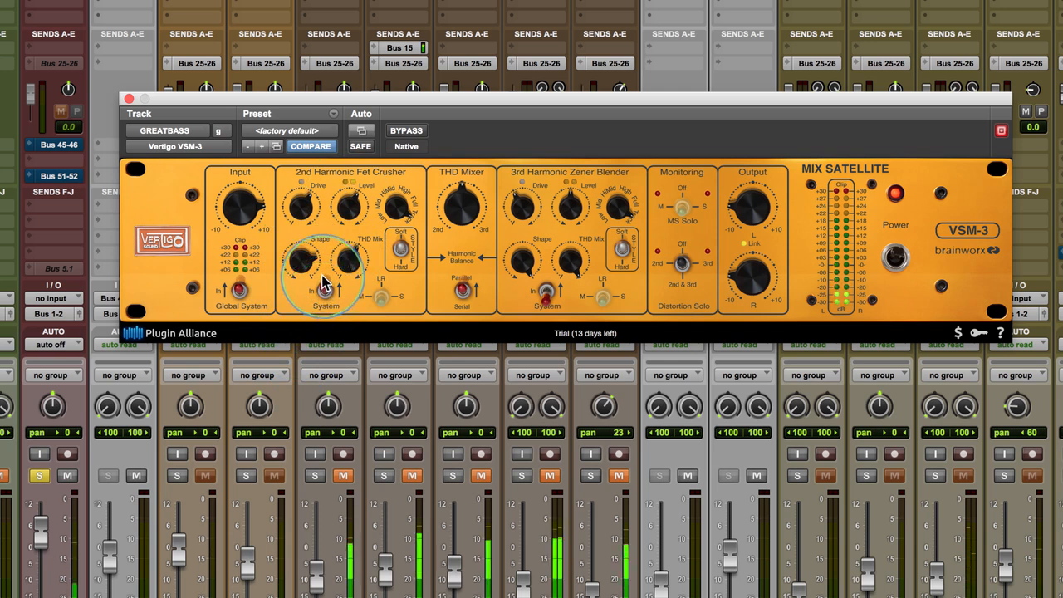
# Fine-tune the THD Mix of the 2nd harmonic section and adjust its Drive.
pyautogui.moveTo(348, 269); pyautogui.dragTo(353, 309)
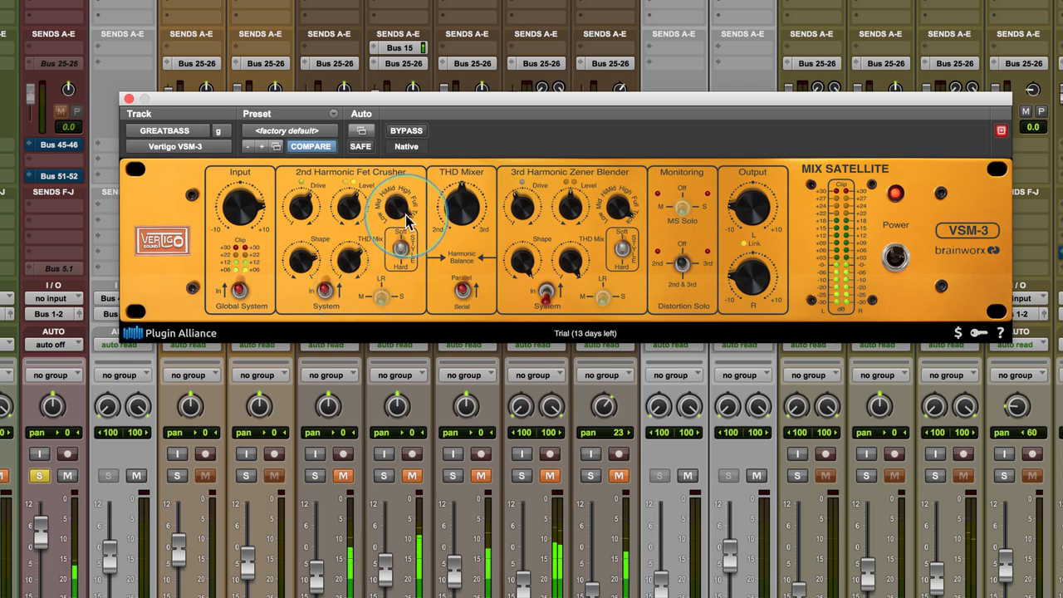
pyautogui.moveTo(343, 267); pyautogui.dragTo(343, 269)
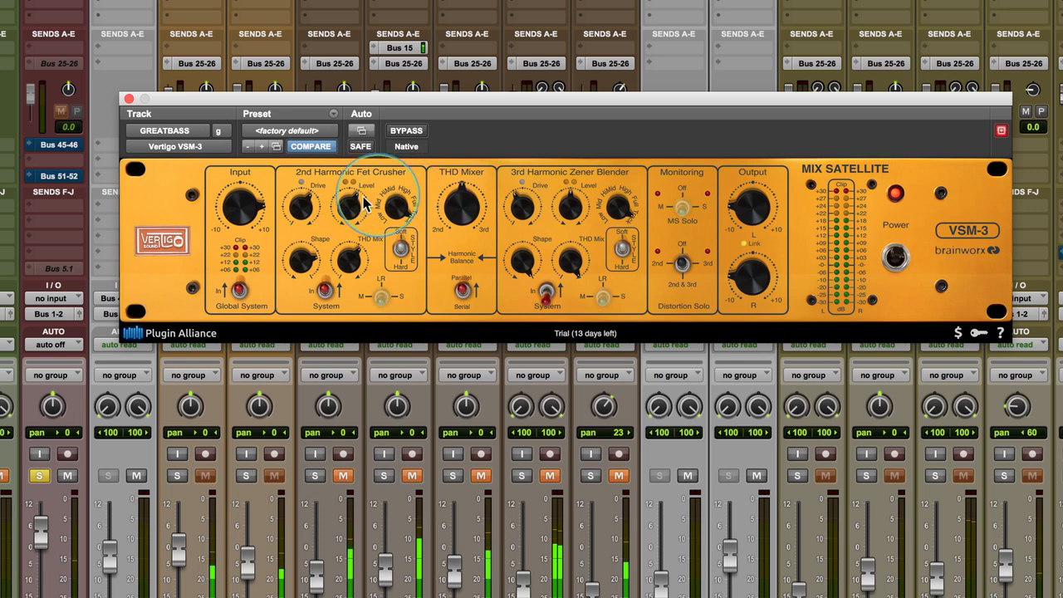
pyautogui.moveTo(349, 261); pyautogui.dragTo(347, 271)
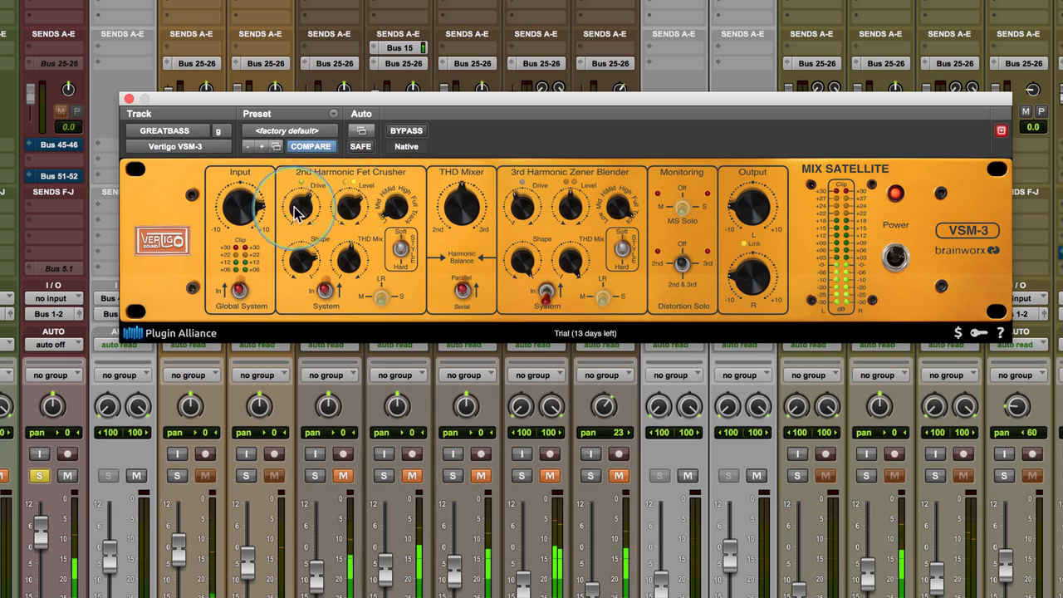
pyautogui.moveTo(297, 203)
pyautogui.moveTo(297, 203); pyautogui.dragTo(298, 207)
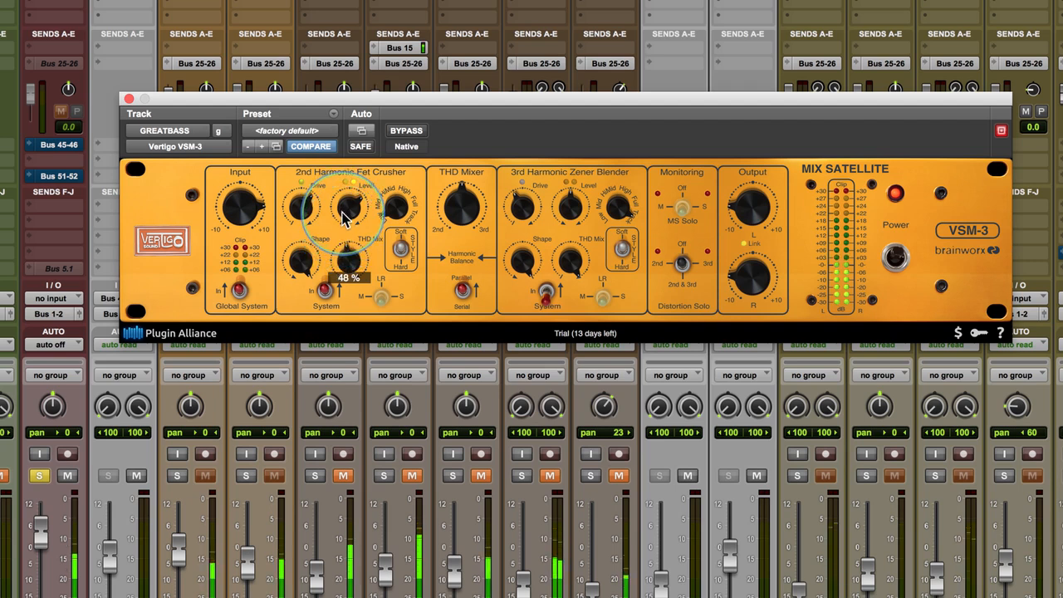
# Compare the bass with the 2nd harmonic system out and in, and set its THD Mix to 42 %.
pyautogui.click(324, 301)
pyautogui.click(326, 298)
pyautogui.moveTo(349, 263); pyautogui.dragTo(349, 264)
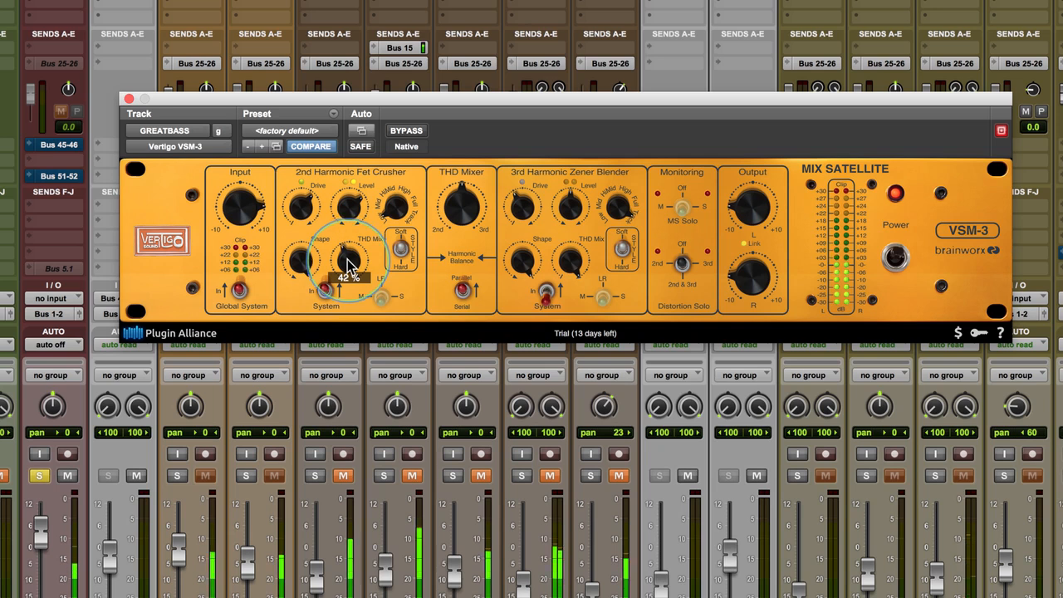
# Audition the 2nd harmonic section's Soft and Hard styles and change its frequency-range filter.
pyautogui.click(401, 249)
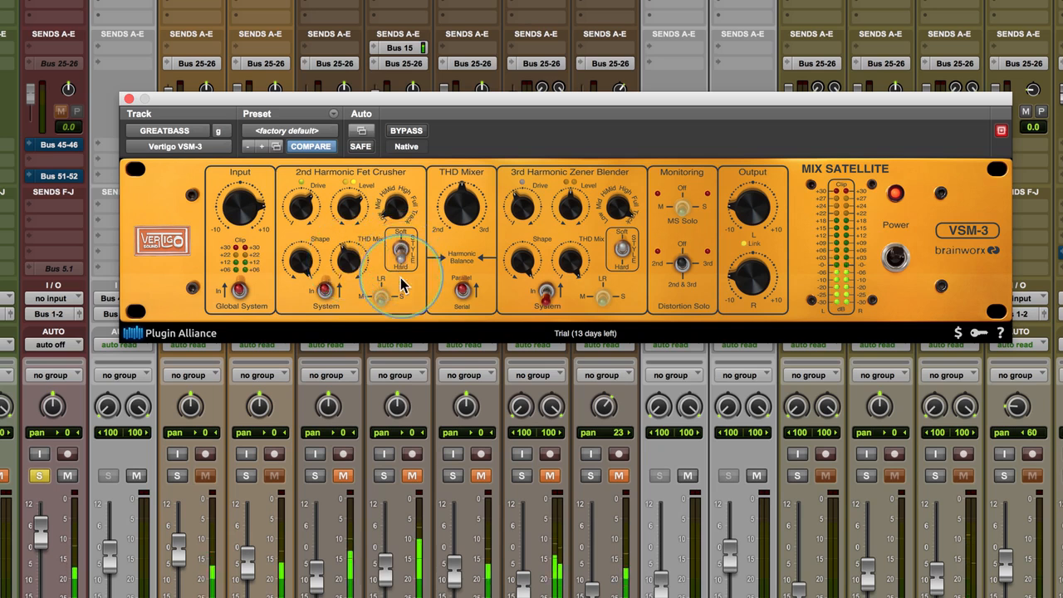
pyautogui.moveTo(343, 256)
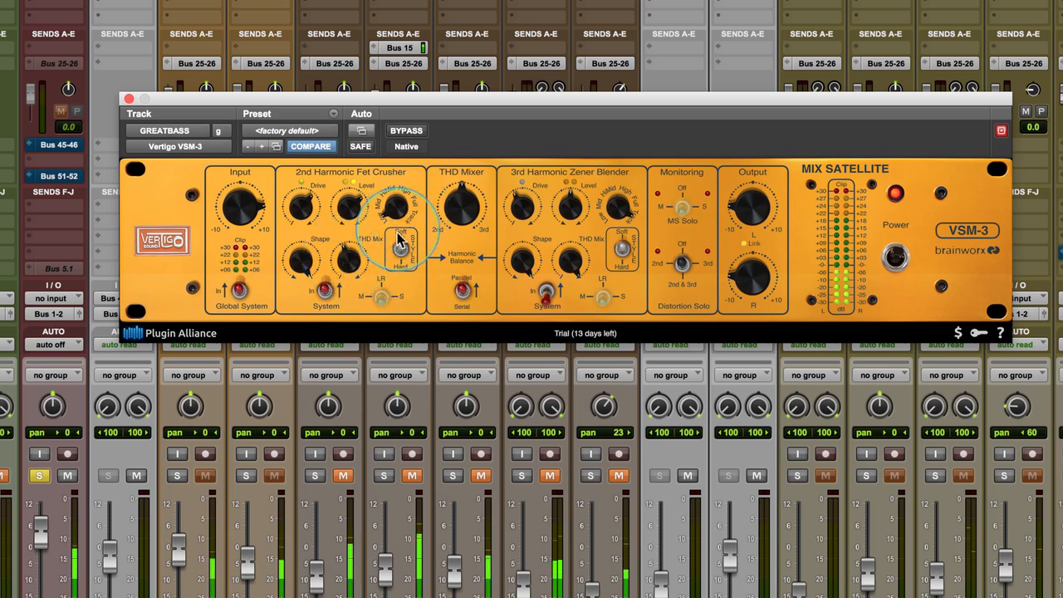
pyautogui.click(401, 249)
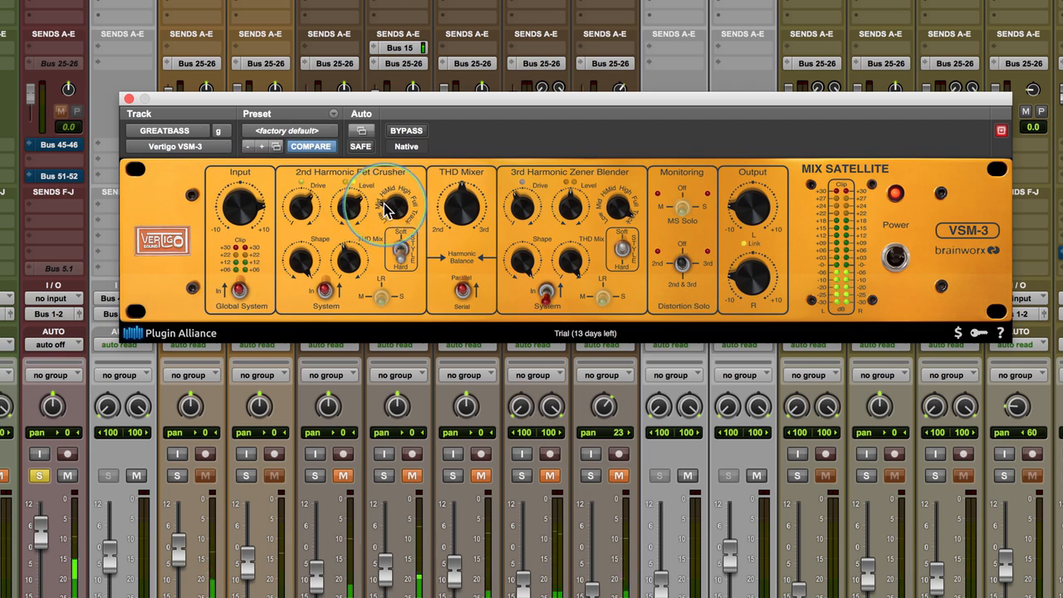
pyautogui.moveTo(386, 208); pyautogui.dragTo(395, 190)
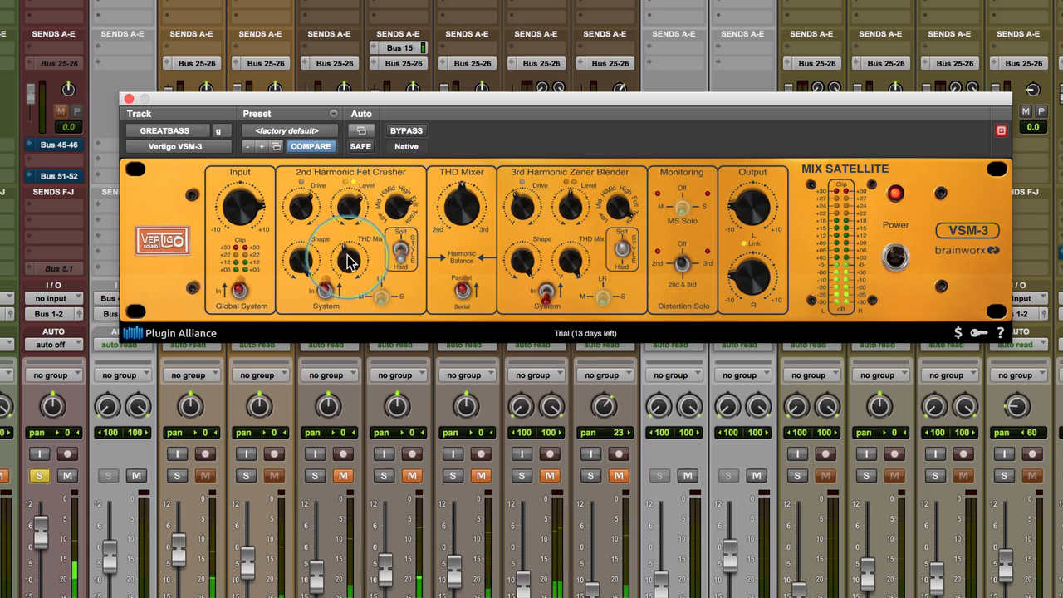
# Readjust the Shape, Level and THD Mix of the 2nd harmonic section while checking it against the bypassed system.
pyautogui.moveTo(297, 264); pyautogui.dragTo(305, 316)
pyautogui.click(325, 298)
pyautogui.moveTo(349, 201); pyautogui.dragTo(347, 209)
pyautogui.moveTo(344, 261); pyautogui.dragTo(298, 233)
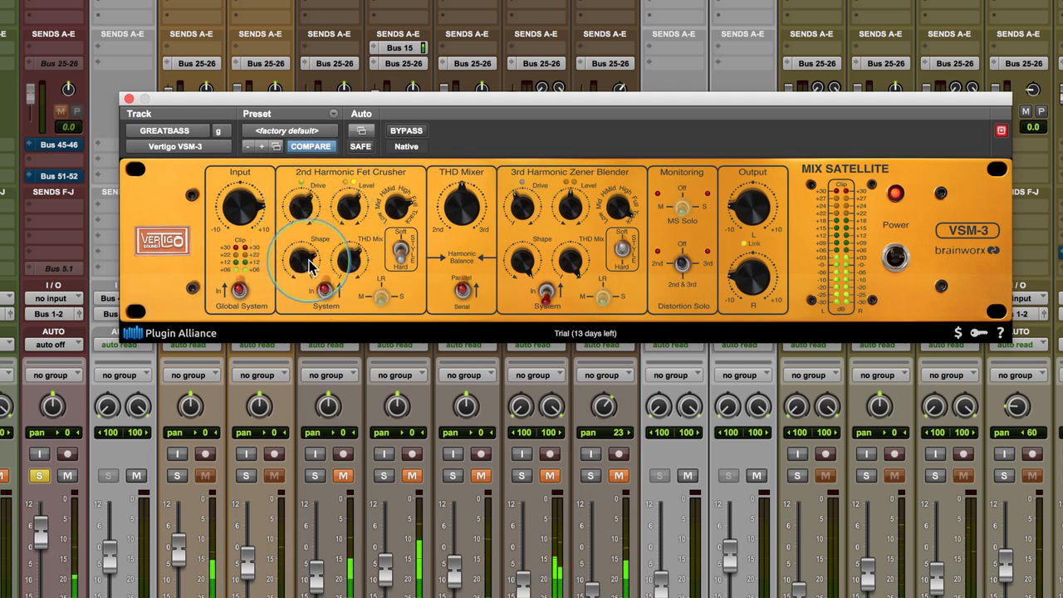
pyautogui.moveTo(303, 259); pyautogui.dragTo(302, 257)
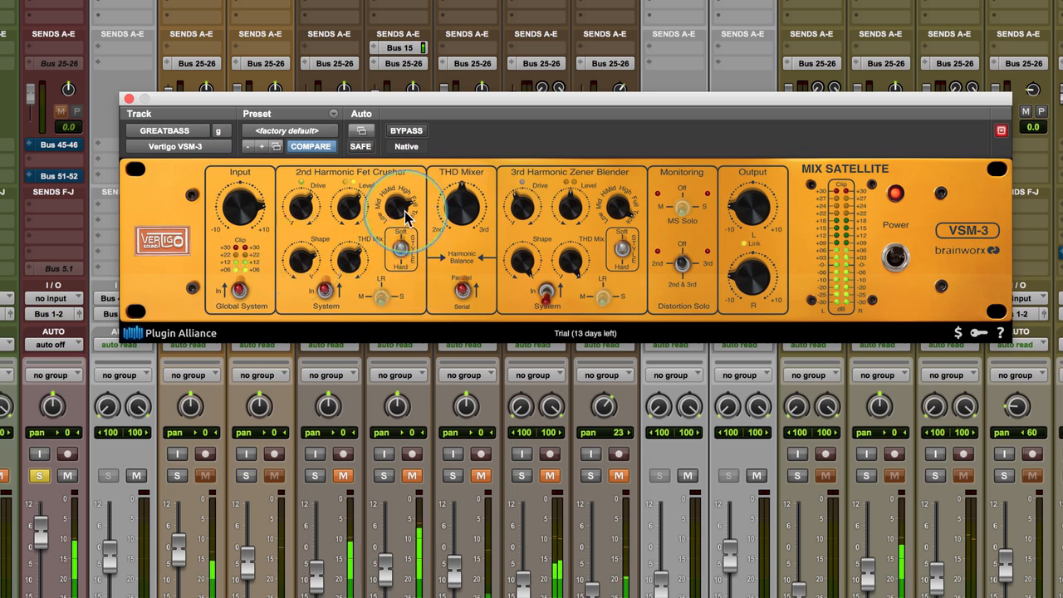
# Toggle the 2nd harmonic section's Style and compare the bass with that system out and in.
pyautogui.click(402, 263)
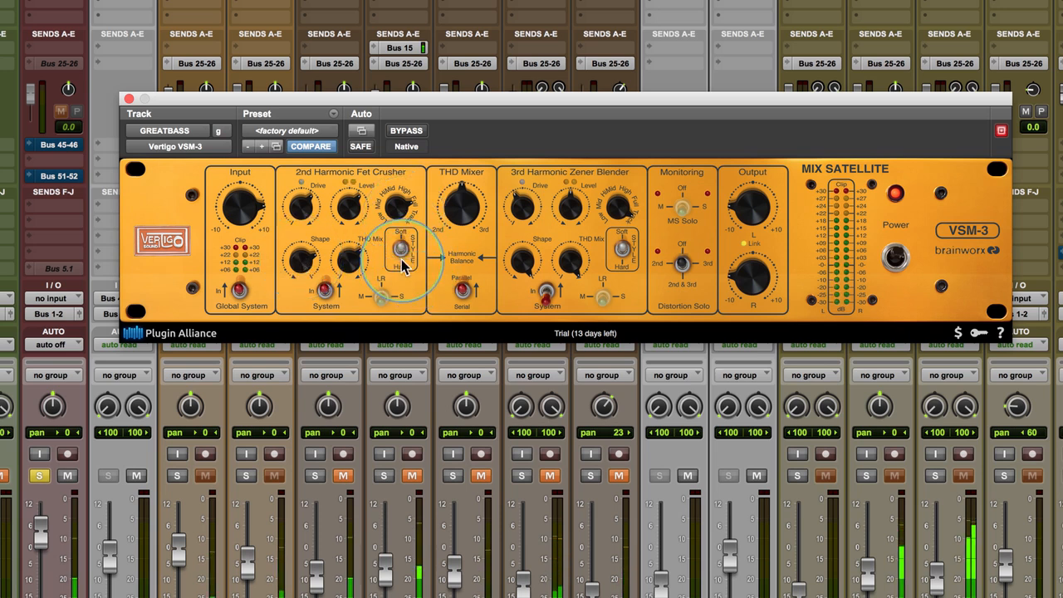
pyautogui.click(322, 301)
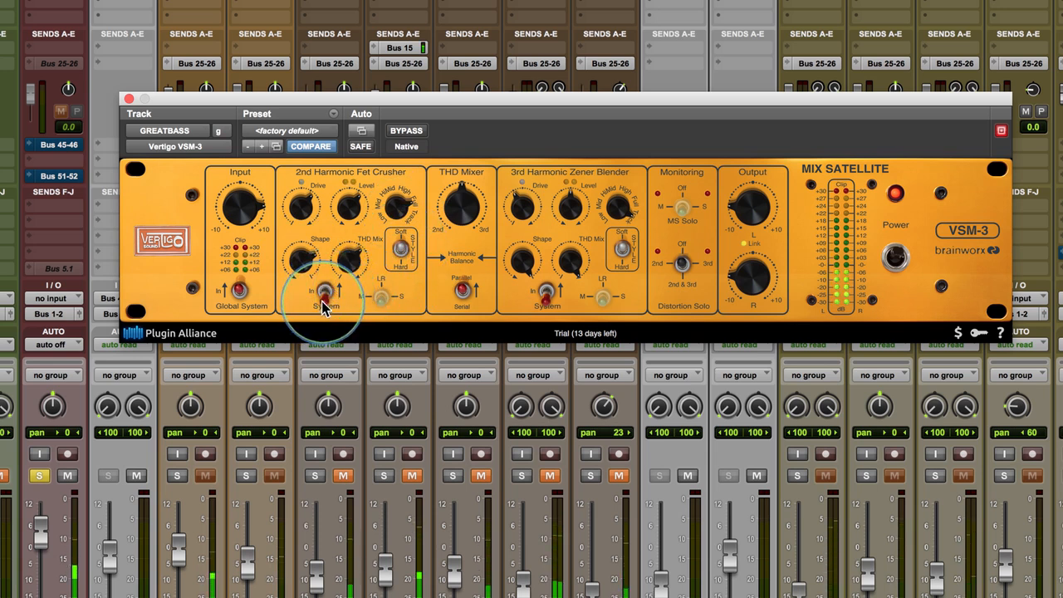
pyautogui.click(323, 301)
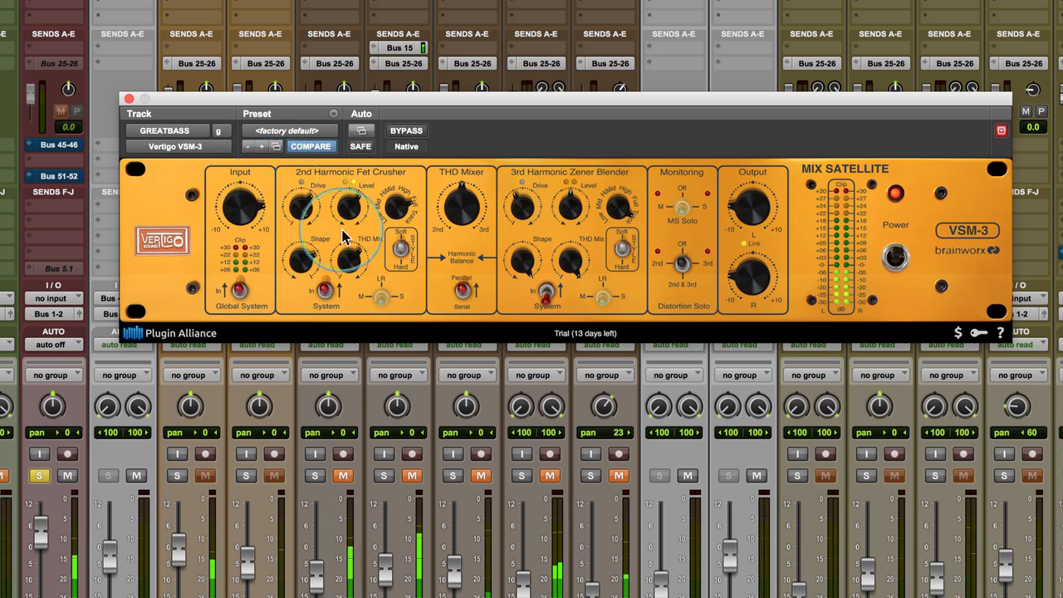
# Set the 2nd harmonic Level to 52 % and compare the section out and in again.
pyautogui.moveTo(348, 216)
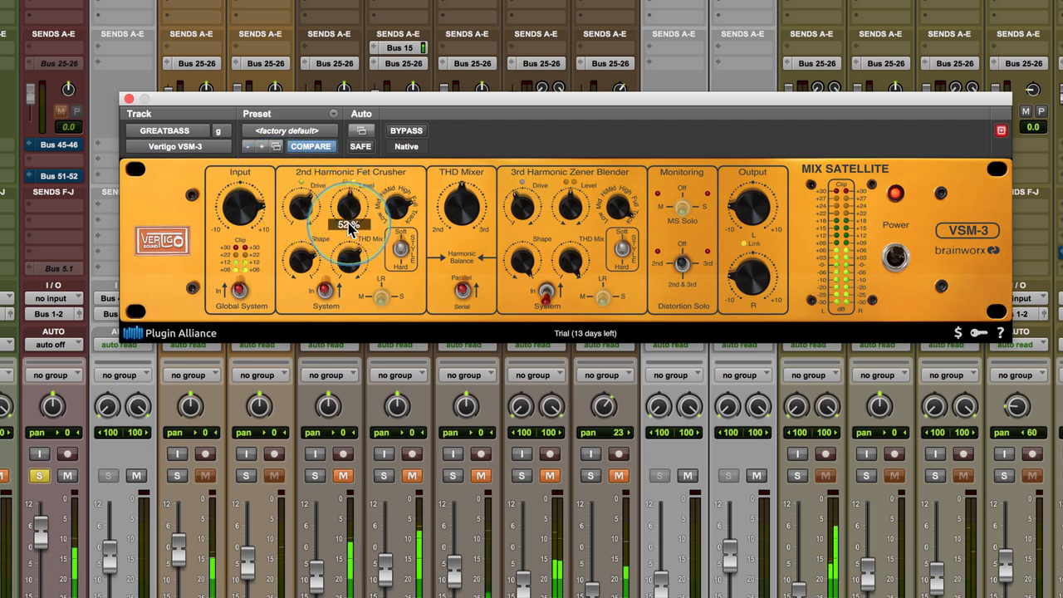
pyautogui.click(323, 294)
pyautogui.click(324, 292)
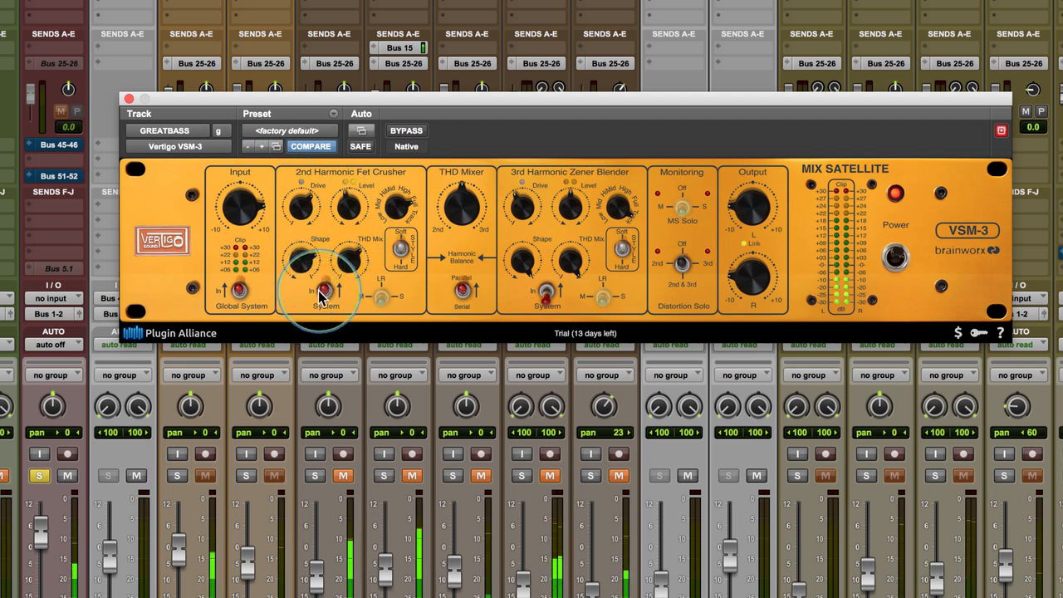
# Switch the 2nd harmonic system out and the 3rd harmonic system in, and raise the 3rd's Drive and Level.
pyautogui.click(324, 293)
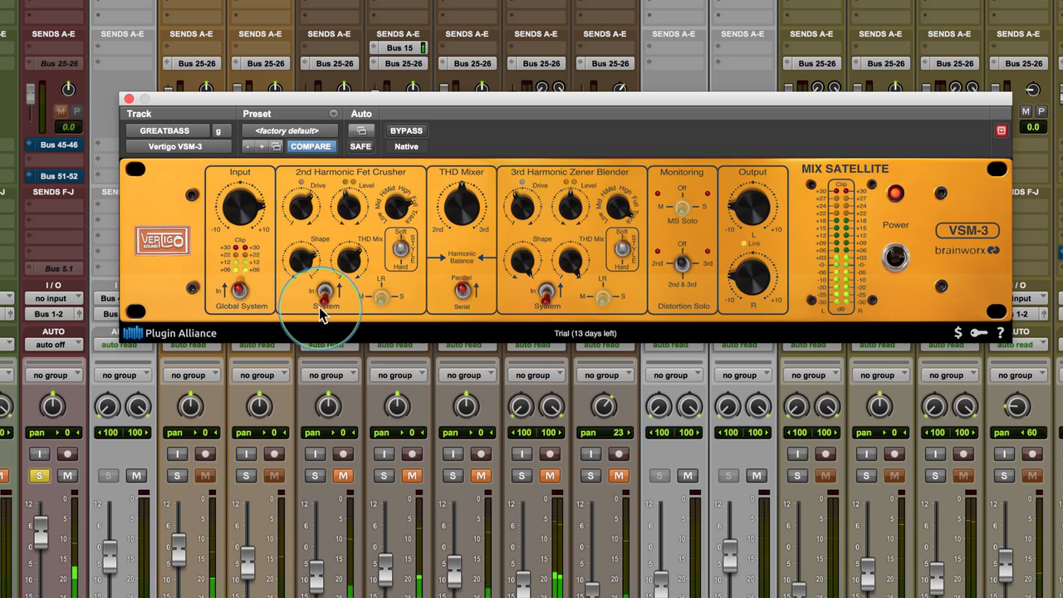
pyautogui.click(546, 290)
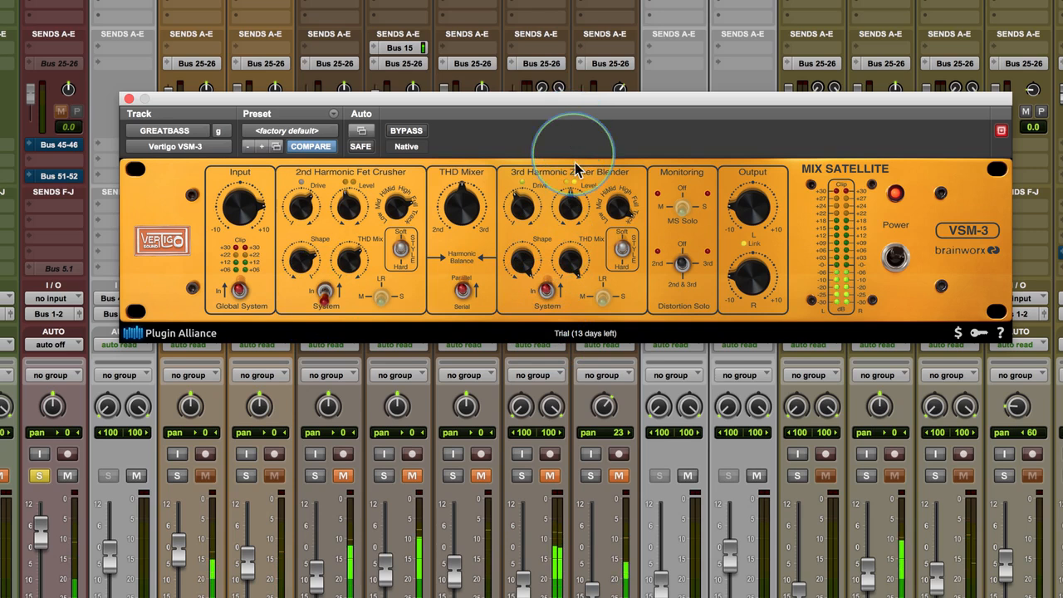
pyautogui.moveTo(519, 206); pyautogui.dragTo(520, 182)
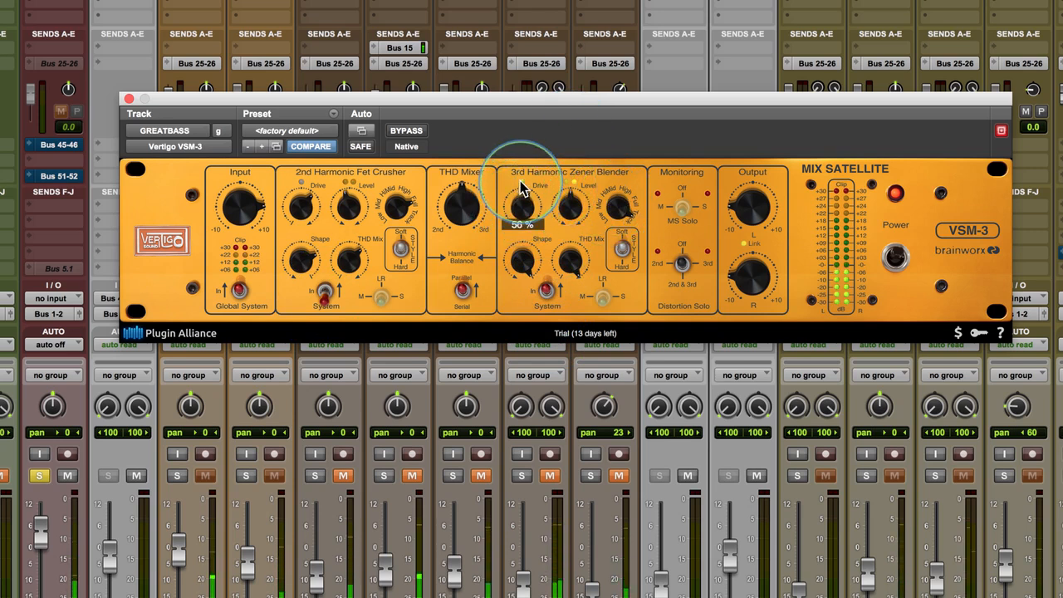
pyautogui.moveTo(566, 207); pyautogui.dragTo(566, 190)
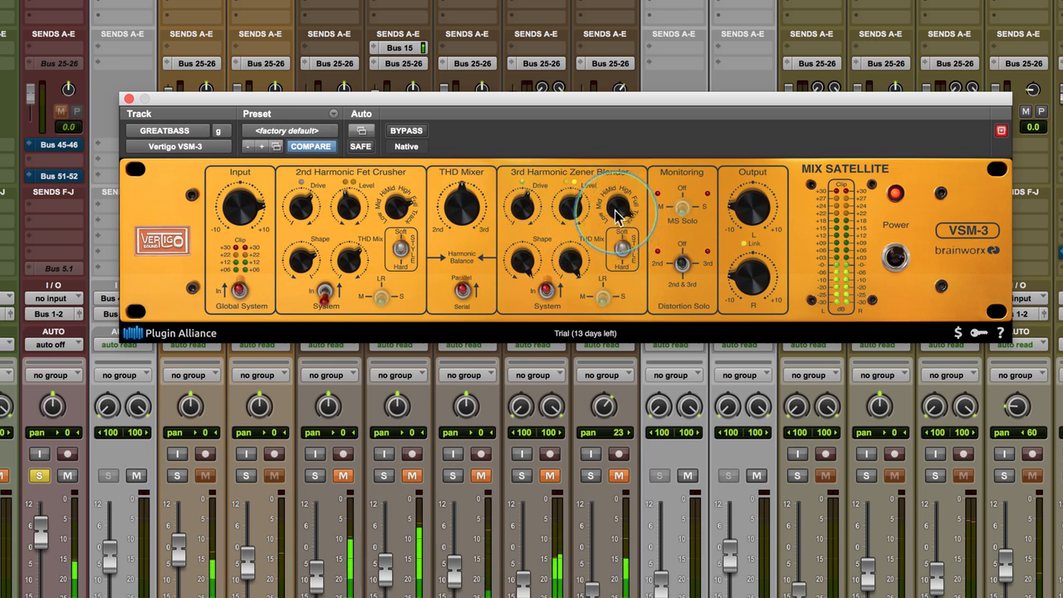
# Try the 3rd harmonic section's Style switch and set its Level to 63 %.
pyautogui.click(621, 248)
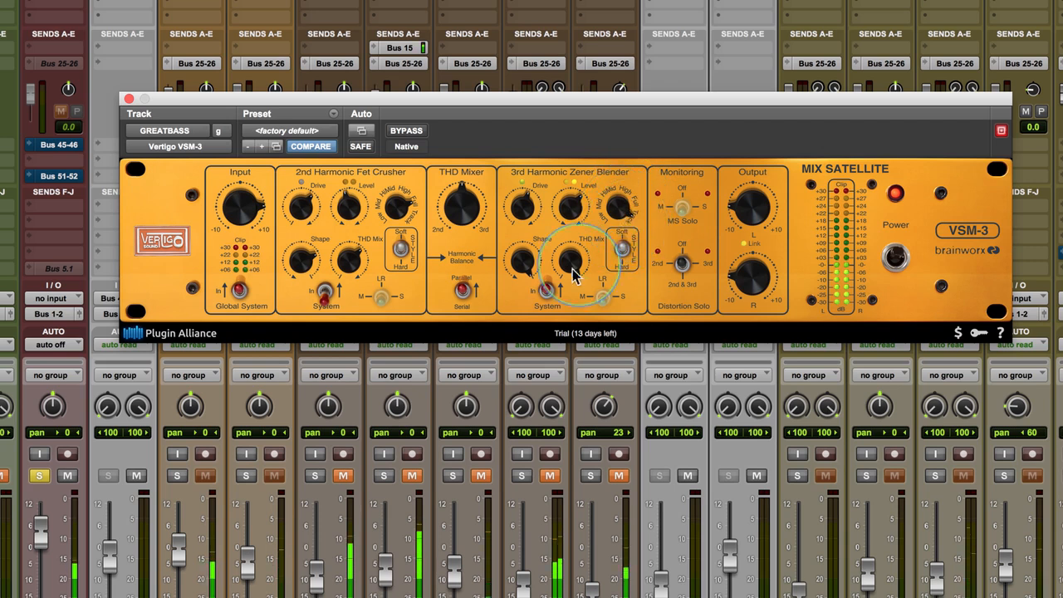
pyautogui.moveTo(571, 209); pyautogui.dragTo(617, 220)
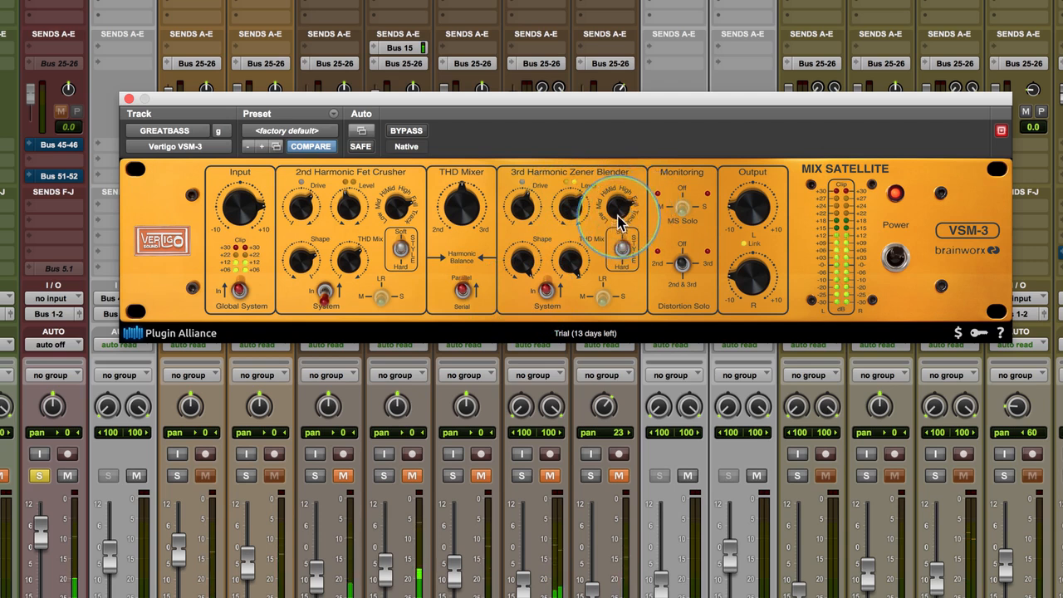
pyautogui.moveTo(570, 208); pyautogui.dragTo(569, 215)
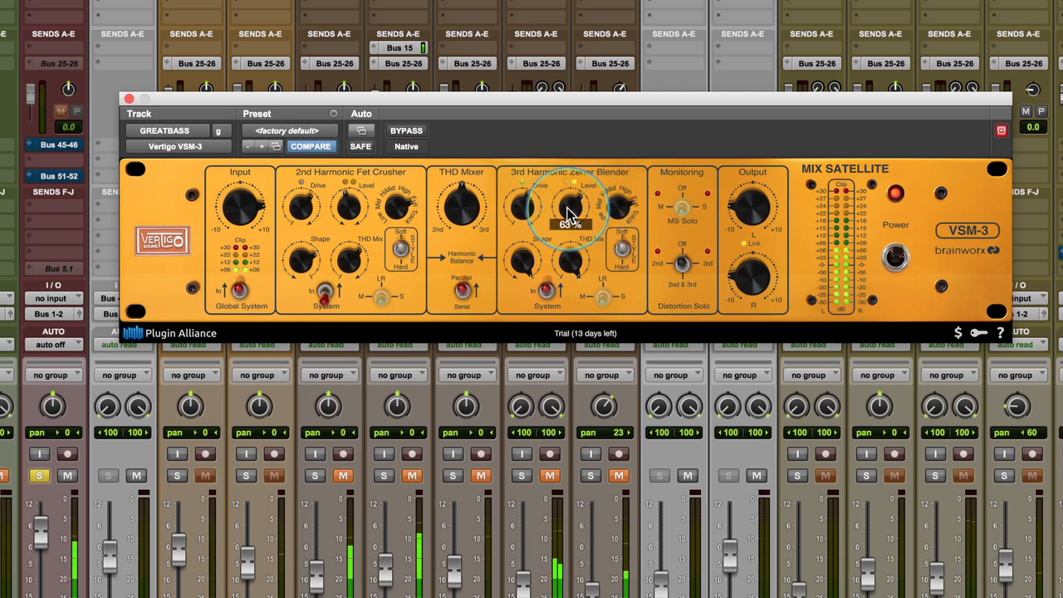
# Sweep the 3rd harmonic section's THD Mix down and back up, and adjust its Shape.
pyautogui.moveTo(566, 259); pyautogui.dragTo(563, 398)
pyautogui.moveTo(564, 269); pyautogui.dragTo(561, 196)
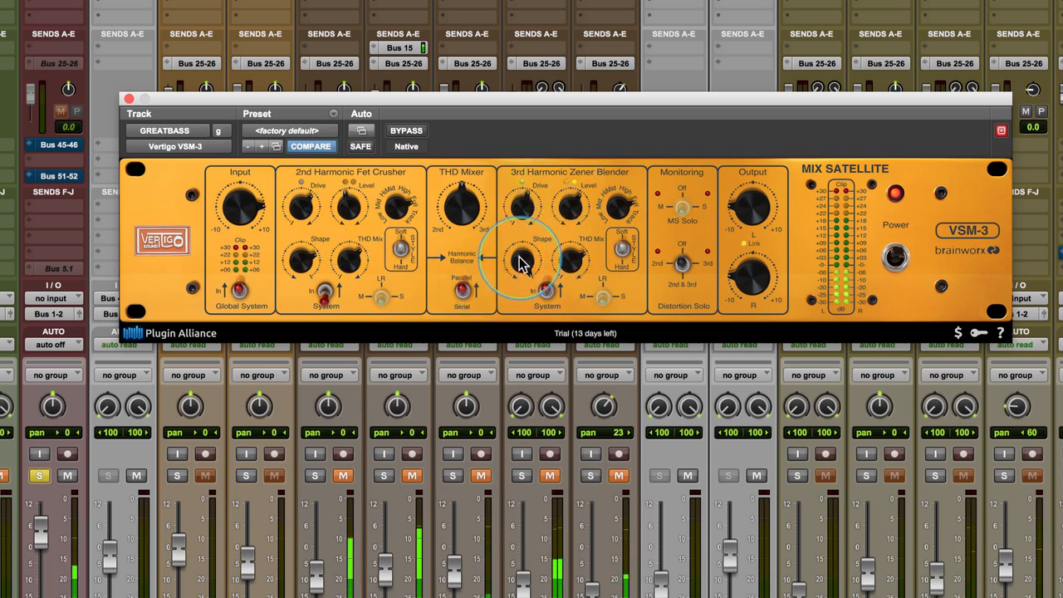
pyautogui.moveTo(520, 262); pyautogui.dragTo(515, 293)
# Compare the bass with the 3rd harmonic system out and in, and switch the 2nd harmonic system back in.
pyautogui.click(546, 290)
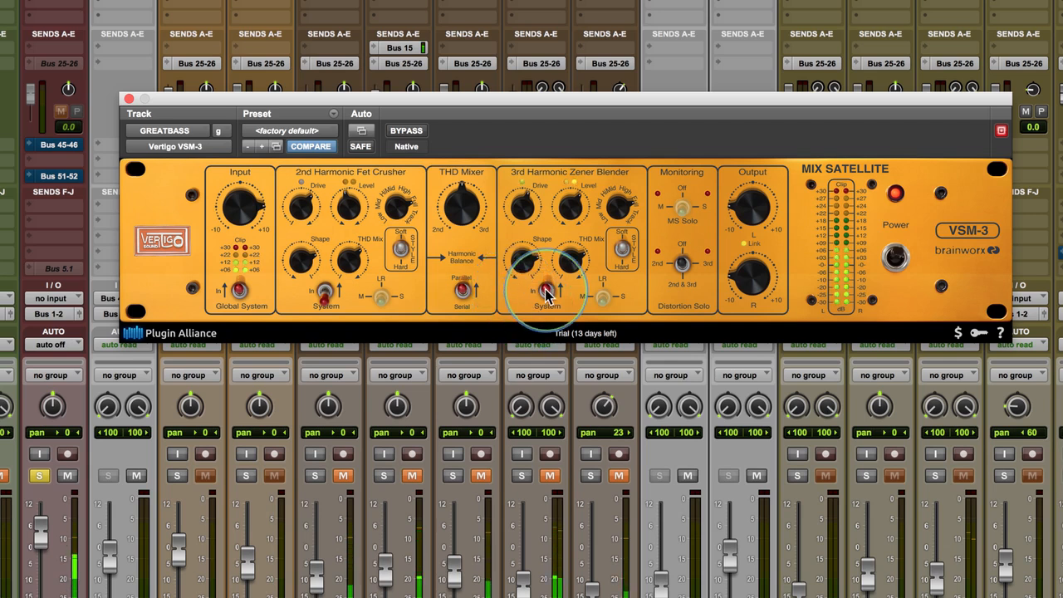
pyautogui.click(546, 290)
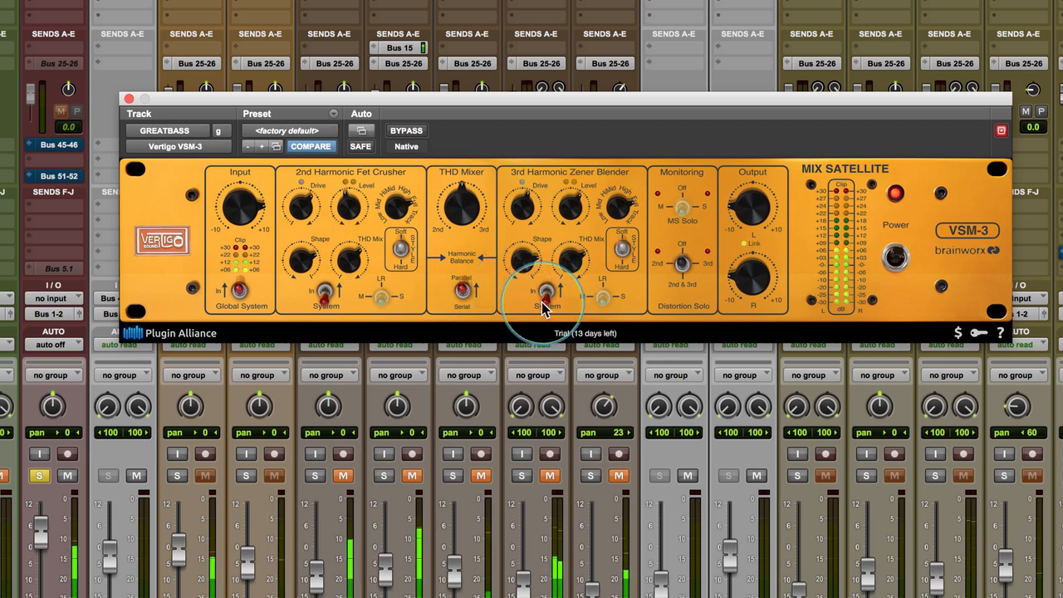
pyautogui.click(545, 293)
pyautogui.click(324, 292)
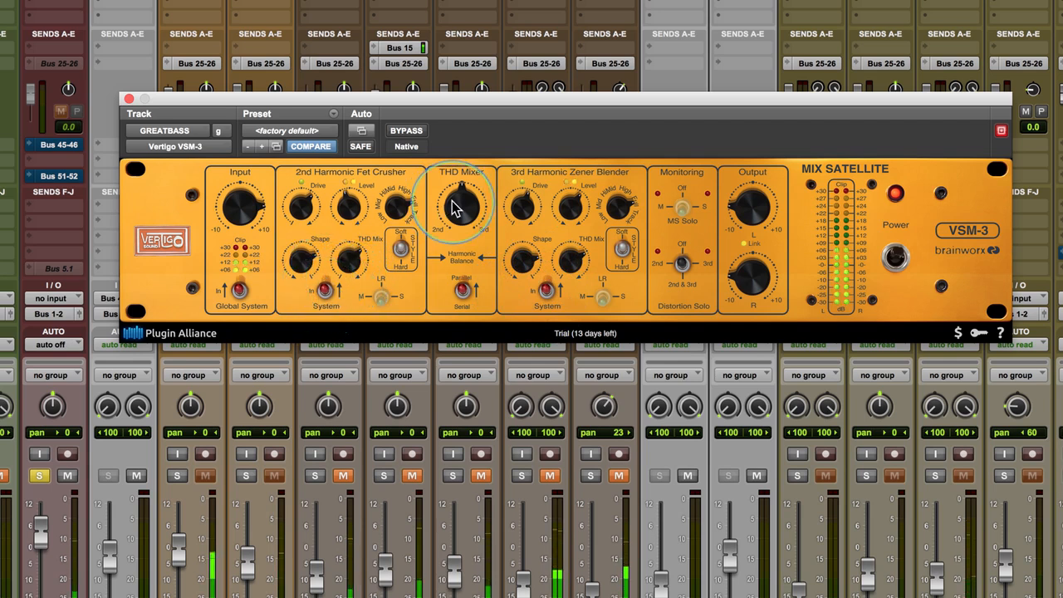
# Sweep the THD Mixer fully to the 2nd and then the 3rd harmonic, and settle it slightly toward the 3rd.
pyautogui.moveTo(455, 207); pyautogui.dragTo(452, 332)
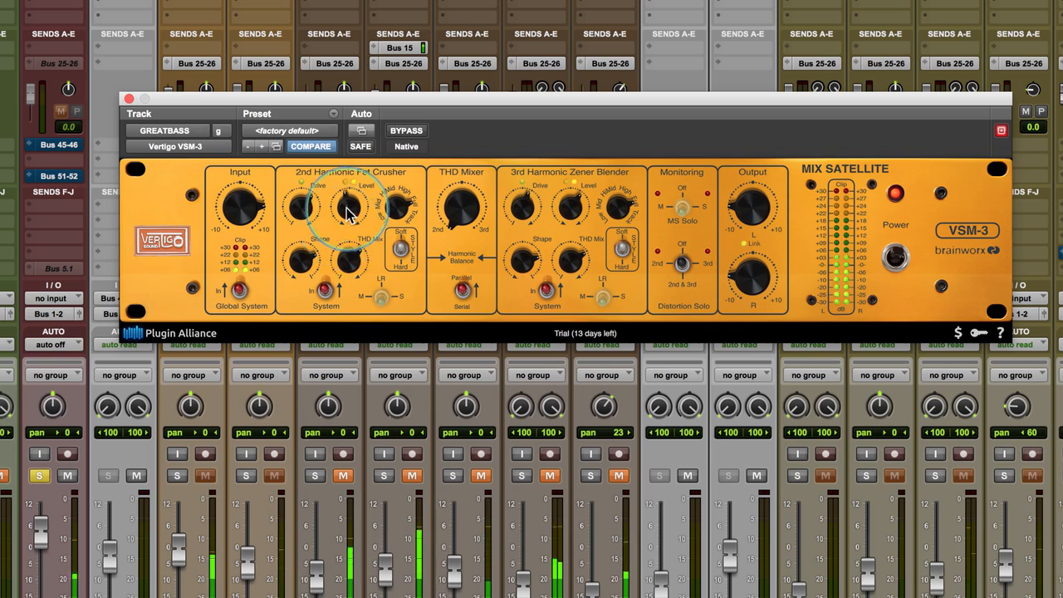
pyautogui.moveTo(348, 206)
pyautogui.scroll(1, 348, 206)
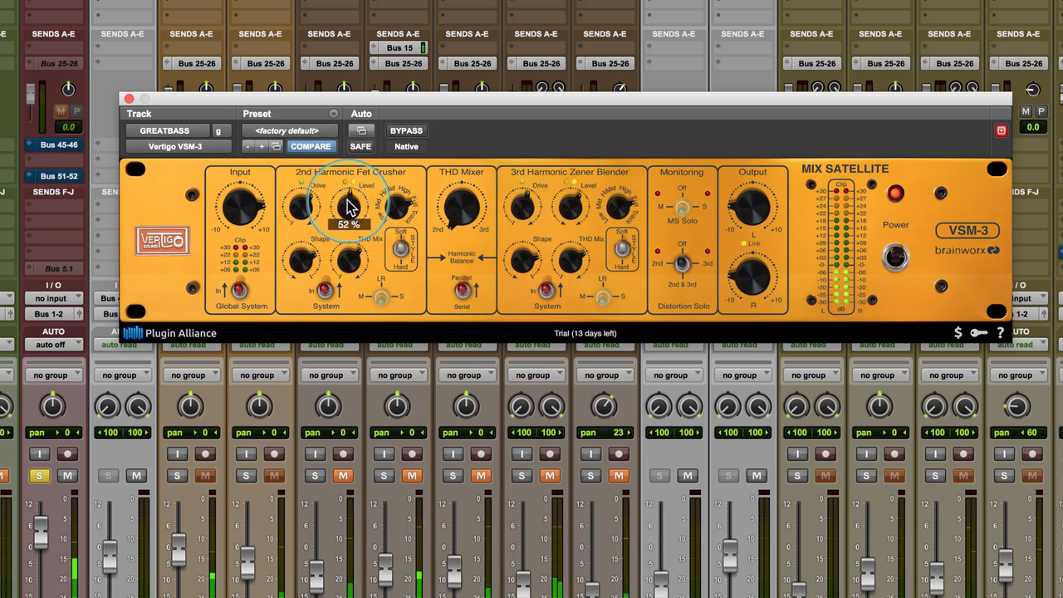
pyautogui.moveTo(455, 226); pyautogui.dragTo(469, 33)
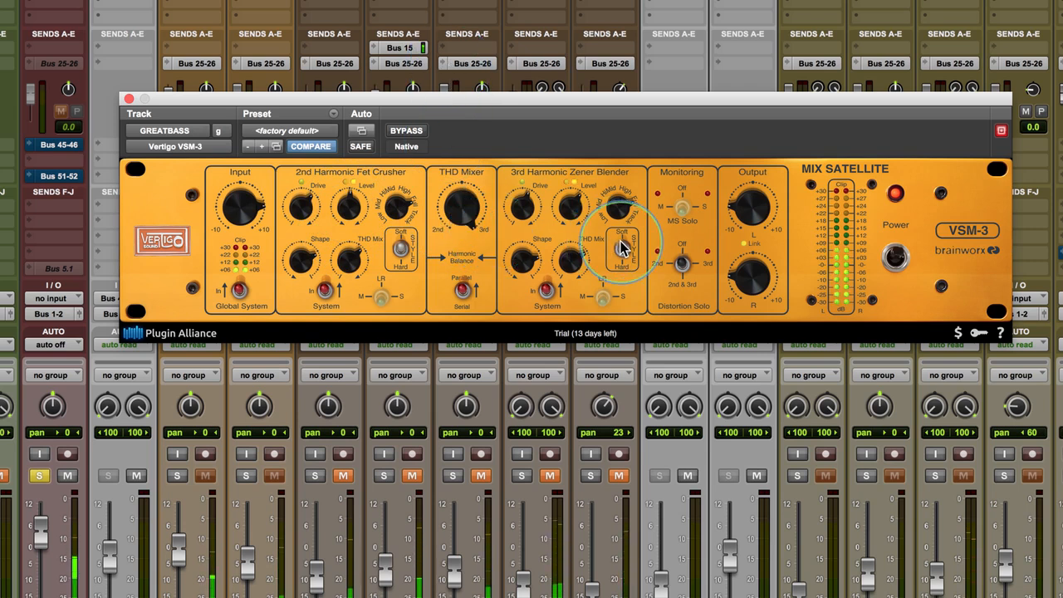
pyautogui.moveTo(457, 208); pyautogui.dragTo(457, 257)
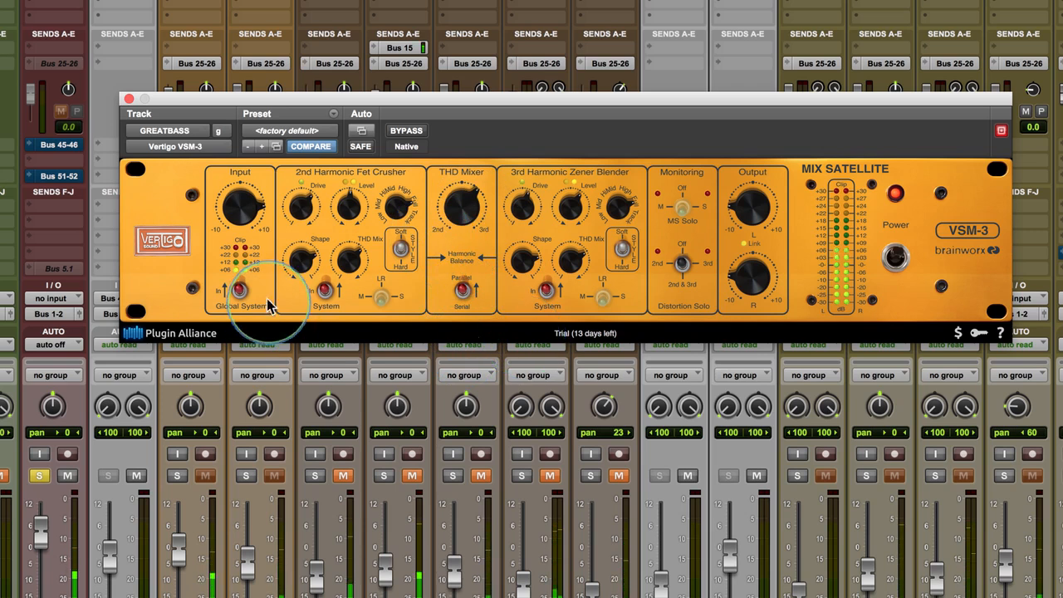
# Compare the bass with the Global System switched out and back in, and with the whole plugin bypassed.
pyautogui.click(238, 290)
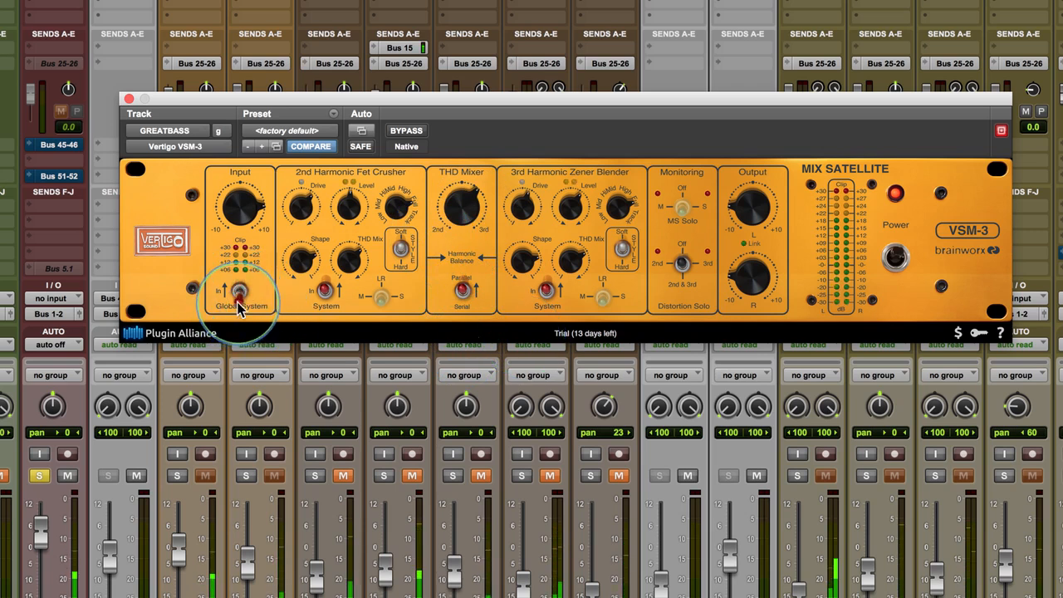
pyautogui.click(238, 289)
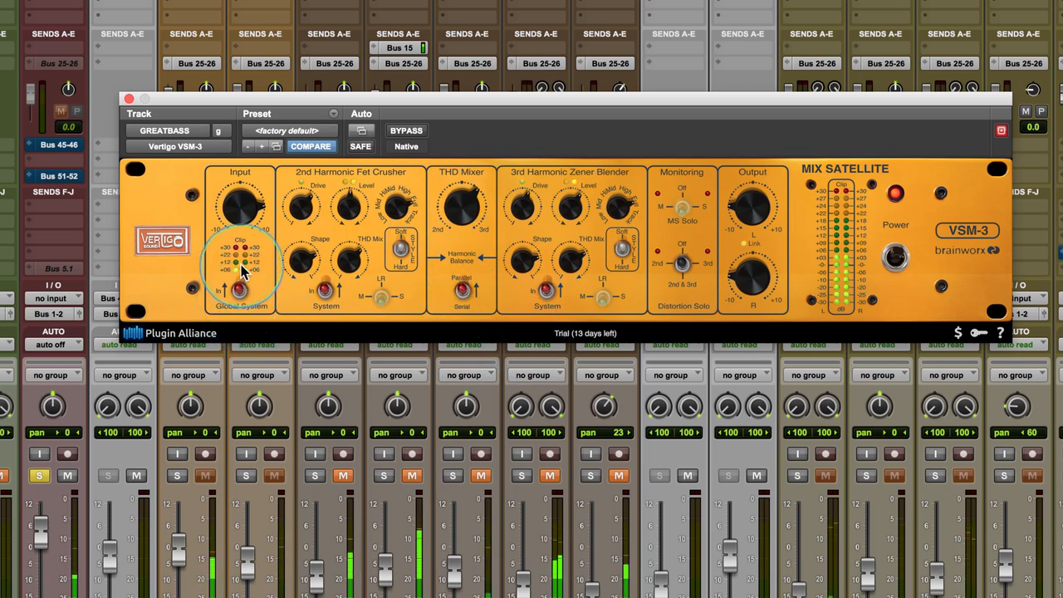
pyautogui.click(406, 132)
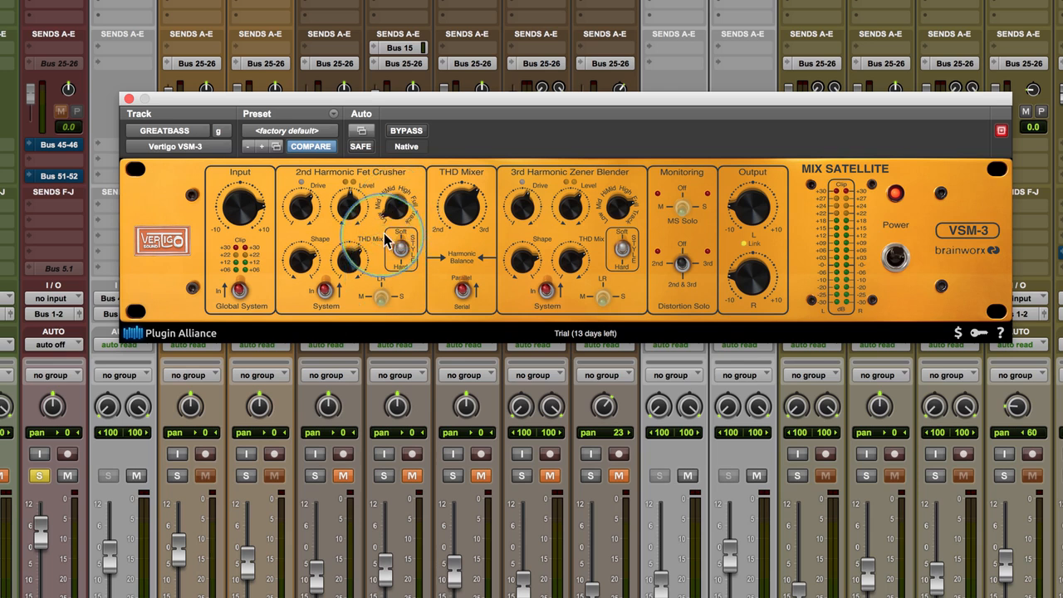
# Switch the 3rd harmonic system out and set the 2nd harmonic section's THD Mix to about 60 %.
pyautogui.click(545, 293)
pyautogui.click(545, 293)
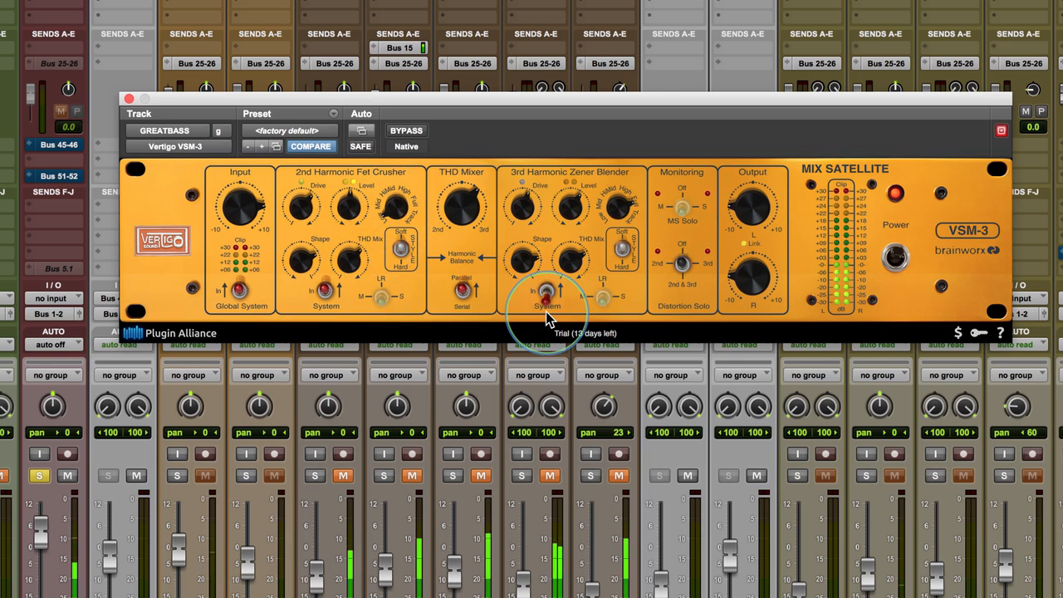
pyautogui.moveTo(297, 263)
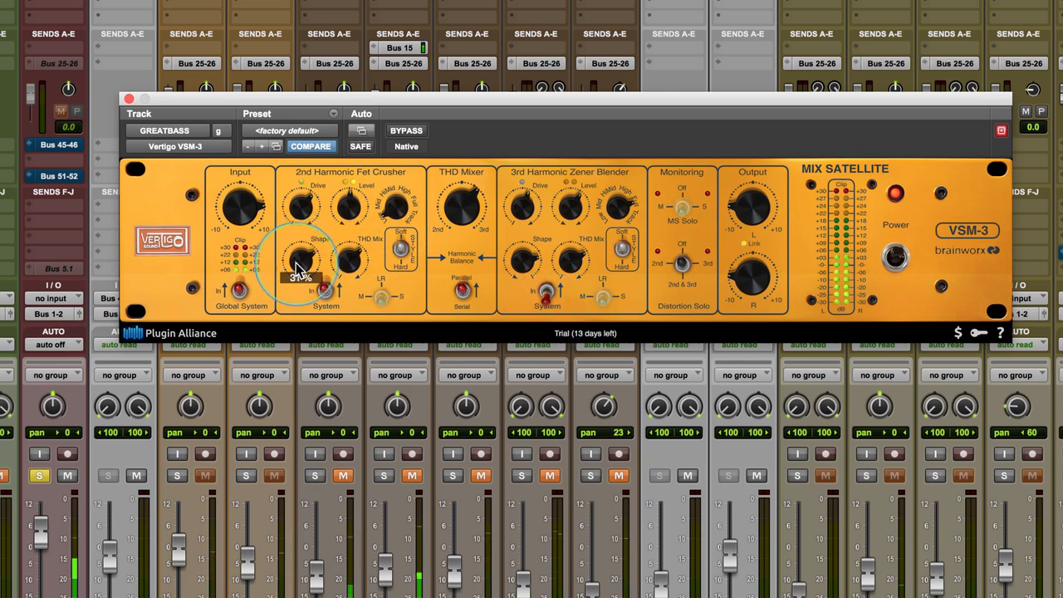
pyautogui.moveTo(348, 258)
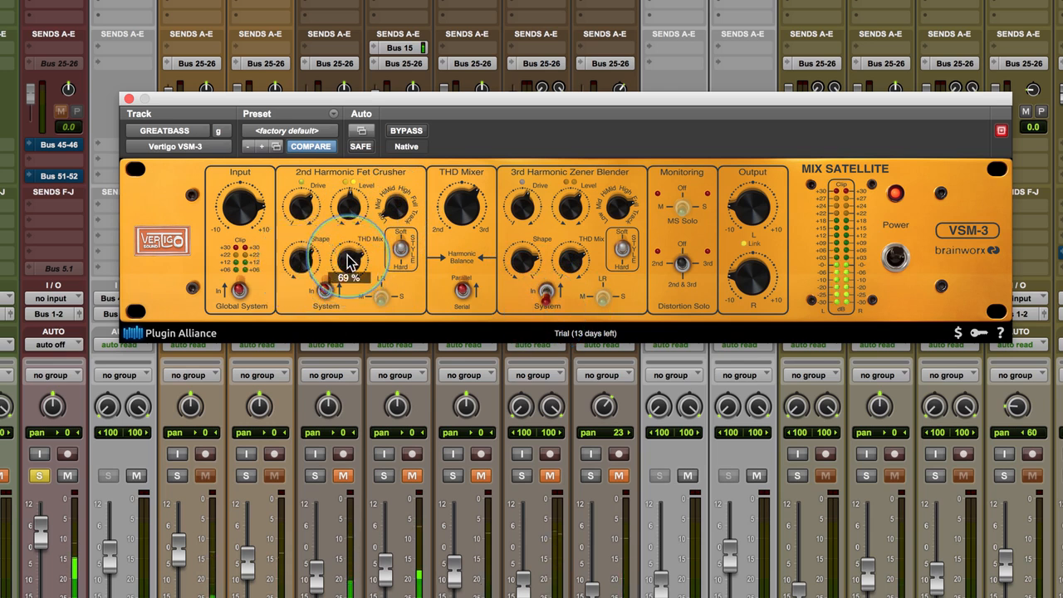
pyautogui.moveTo(348, 259)
pyautogui.mouseDown()
pyautogui.moveTo(356, 377)
pyautogui.moveTo(344, 297)
pyautogui.moveTo(354, 279)
pyautogui.mouseUp()
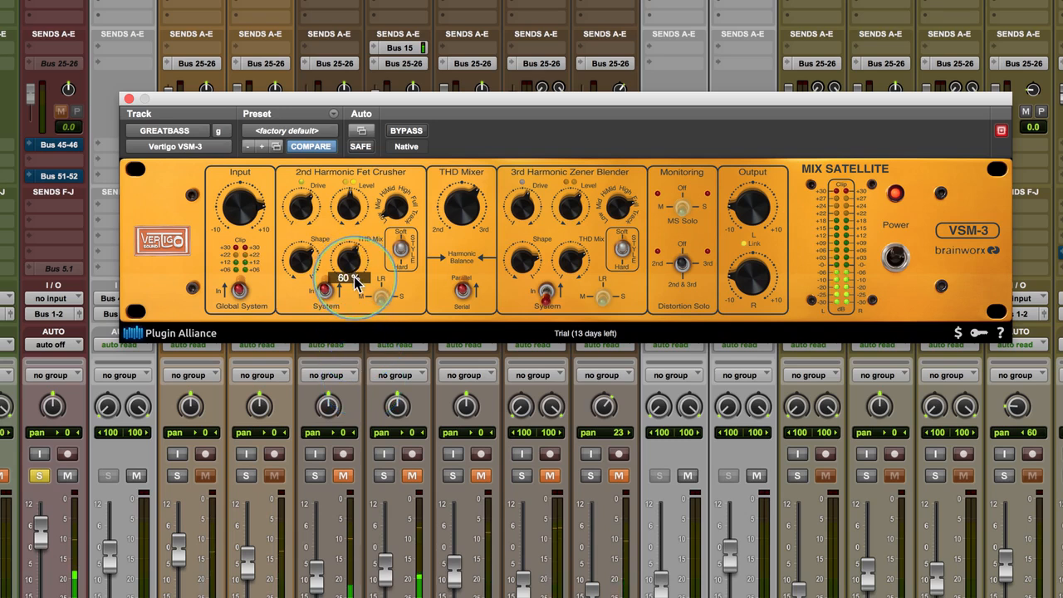
pyautogui.moveTo(354, 202)
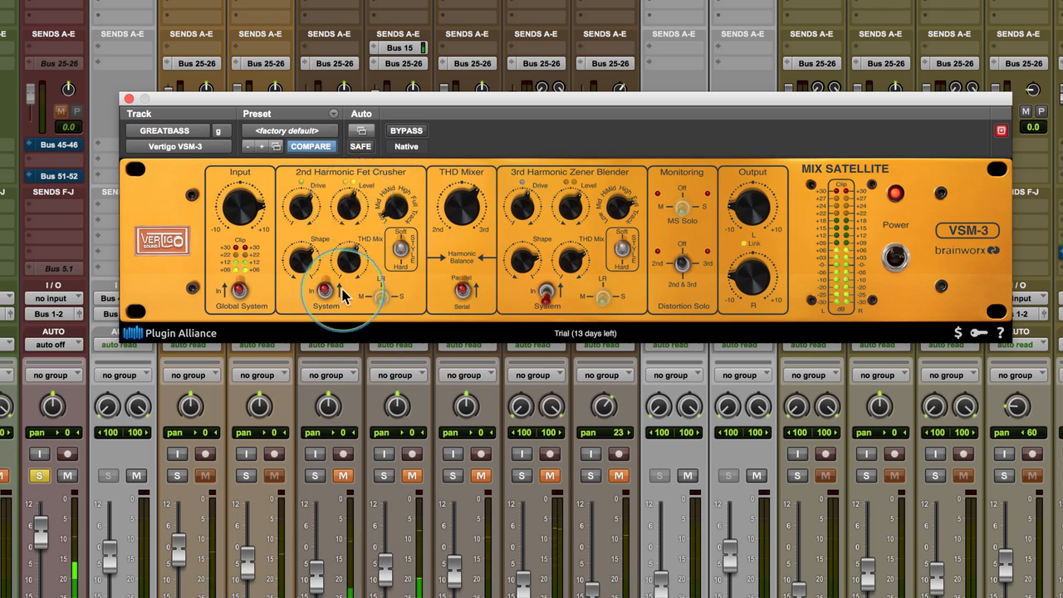
# Take the 2nd harmonic section's Shape down to 0 % and settle it at about 13 %.
pyautogui.moveTo(299, 259)
pyautogui.moveTo(298, 264); pyautogui.dragTo(300, 252)
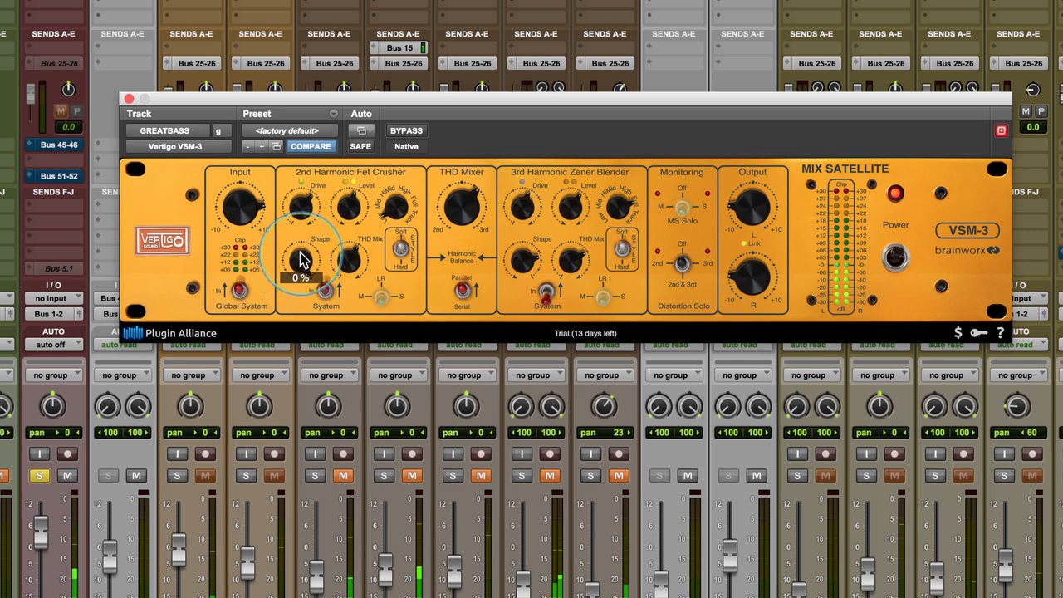
pyautogui.click(322, 299)
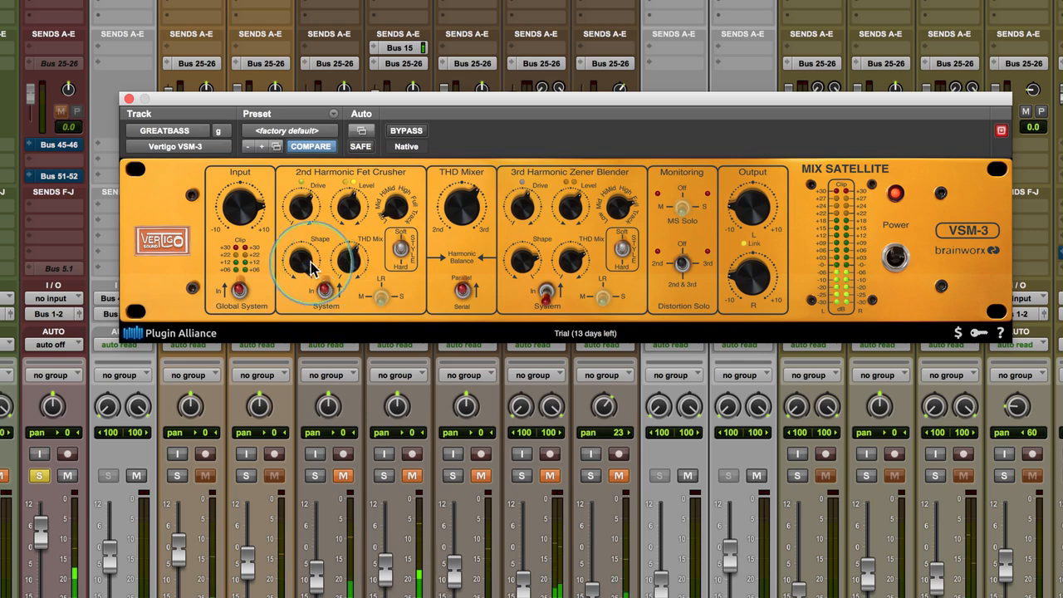
pyautogui.moveTo(302, 271)
pyautogui.moveTo(303, 277); pyautogui.dragTo(303, 280)
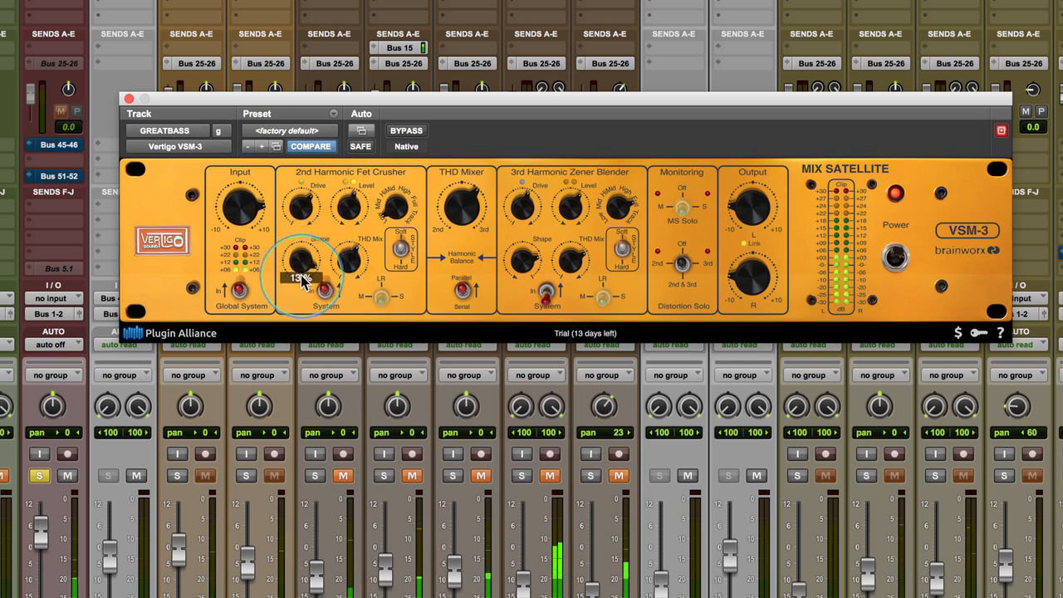
# Set the 3rd harmonic section's Shape to 22 % and leave its system switched in.
pyautogui.moveTo(605, 196)
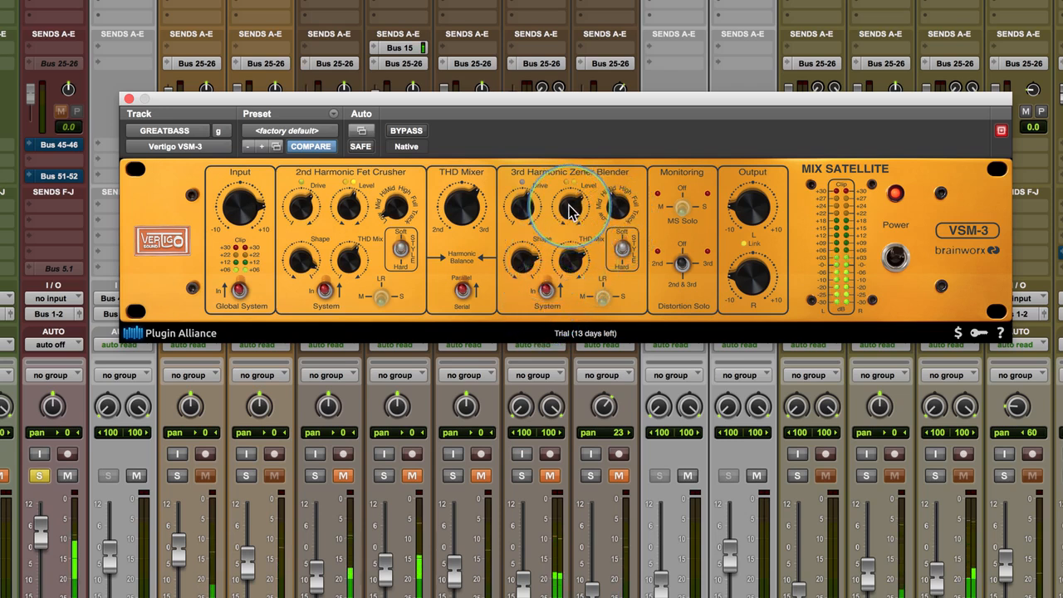
pyautogui.moveTo(609, 201); pyautogui.dragTo(609, 215)
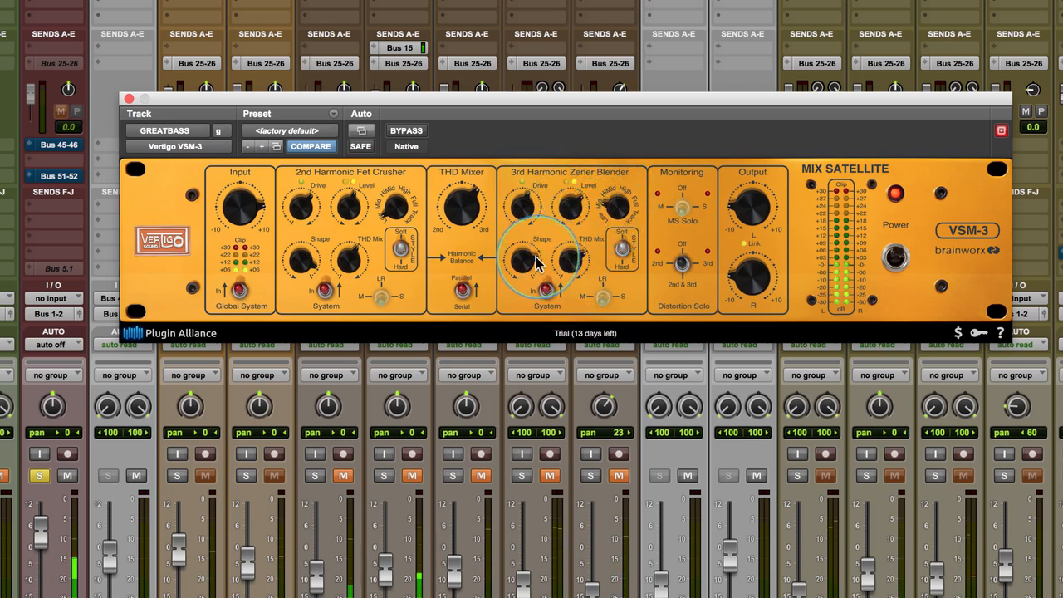
pyautogui.moveTo(519, 259); pyautogui.dragTo(525, 237)
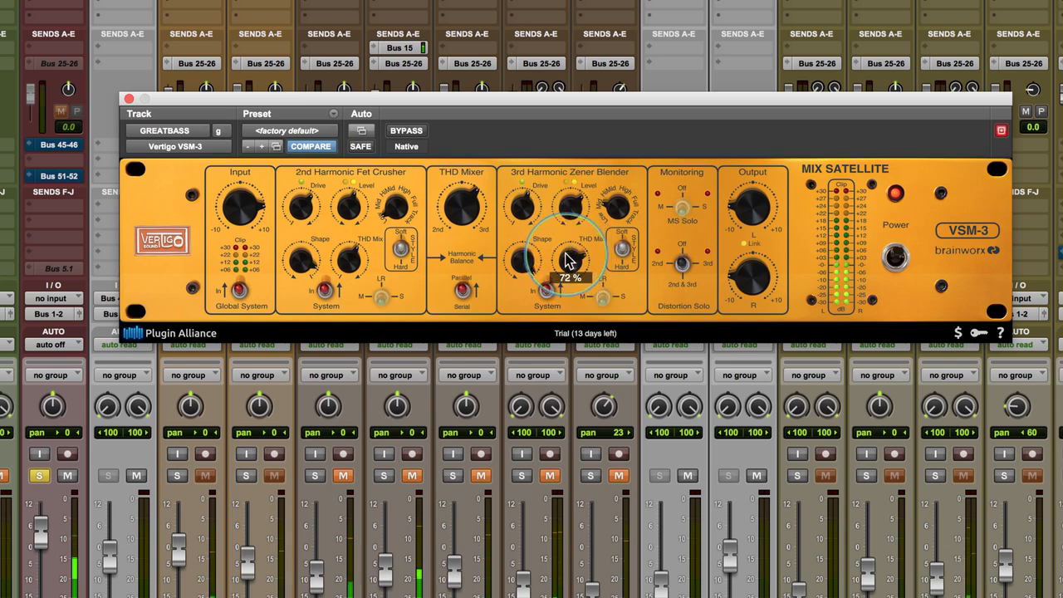
pyautogui.moveTo(612, 201)
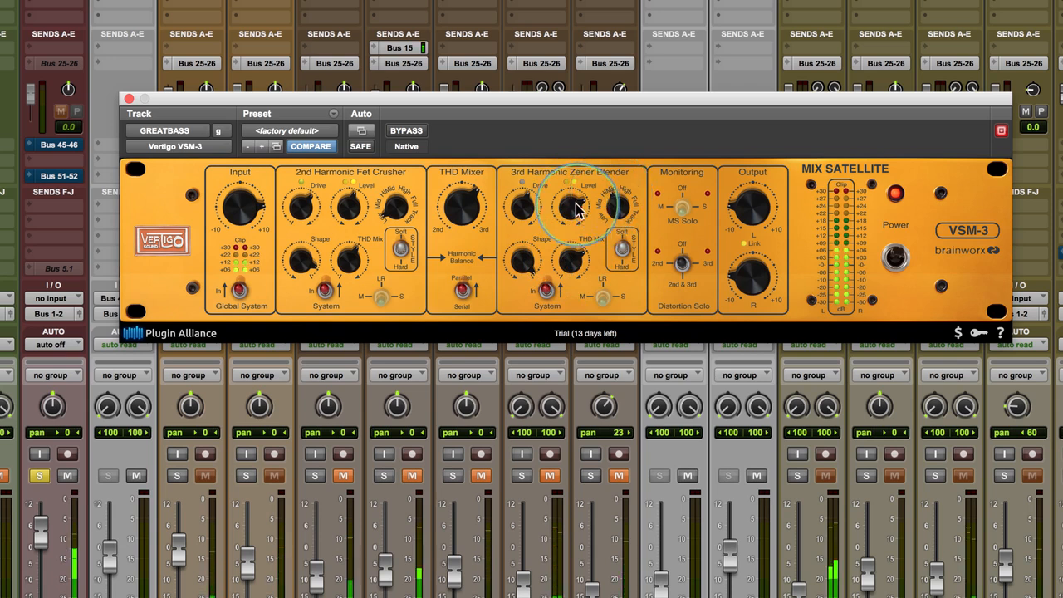
pyautogui.moveTo(517, 282)
pyautogui.moveTo(514, 280); pyautogui.dragTo(513, 282)
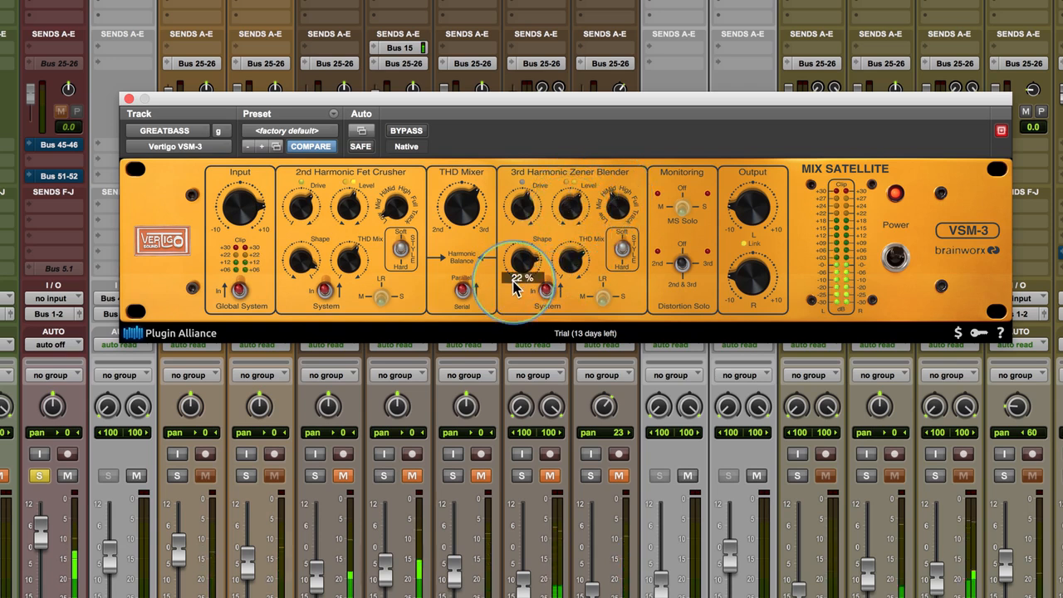
pyautogui.click(546, 295)
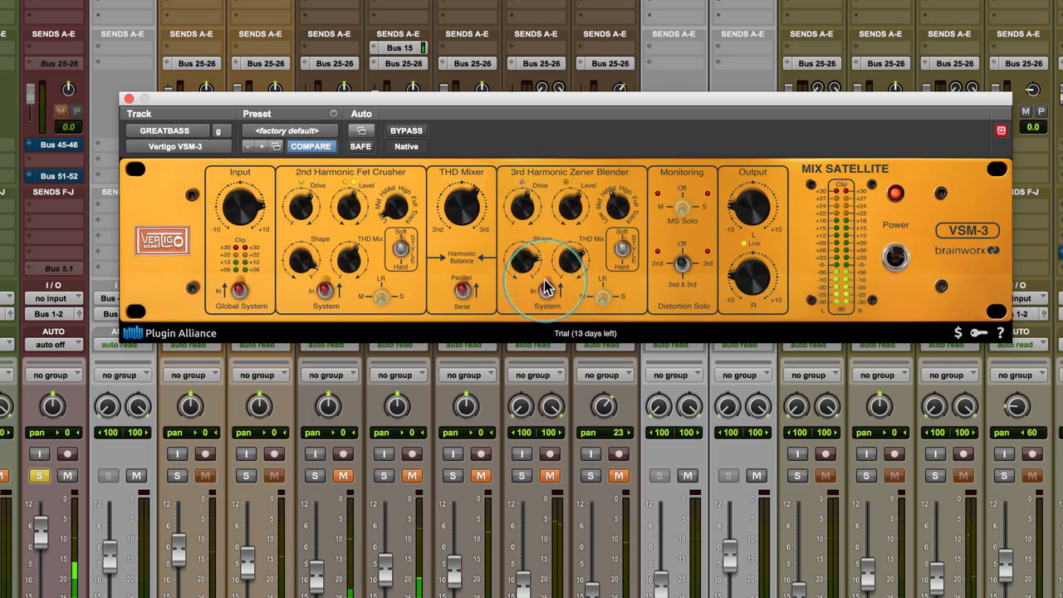
# Sweep the THD Mixer between its 2nd and 3rd harmonic extremes and settle it just past centre toward the 3rd.
pyautogui.moveTo(461, 226)
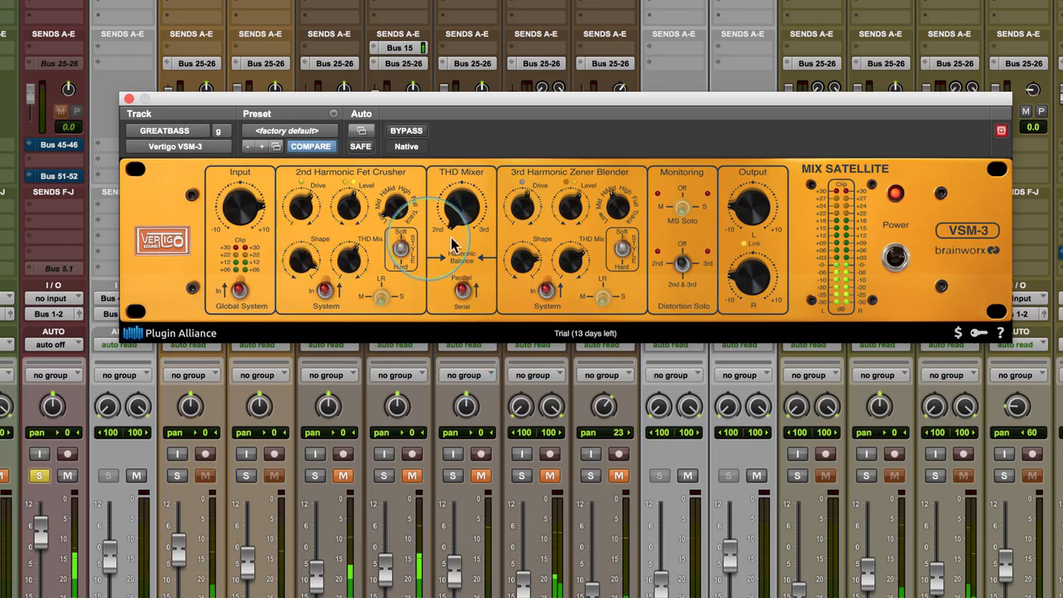
pyautogui.moveTo(455, 219); pyautogui.dragTo(451, 33)
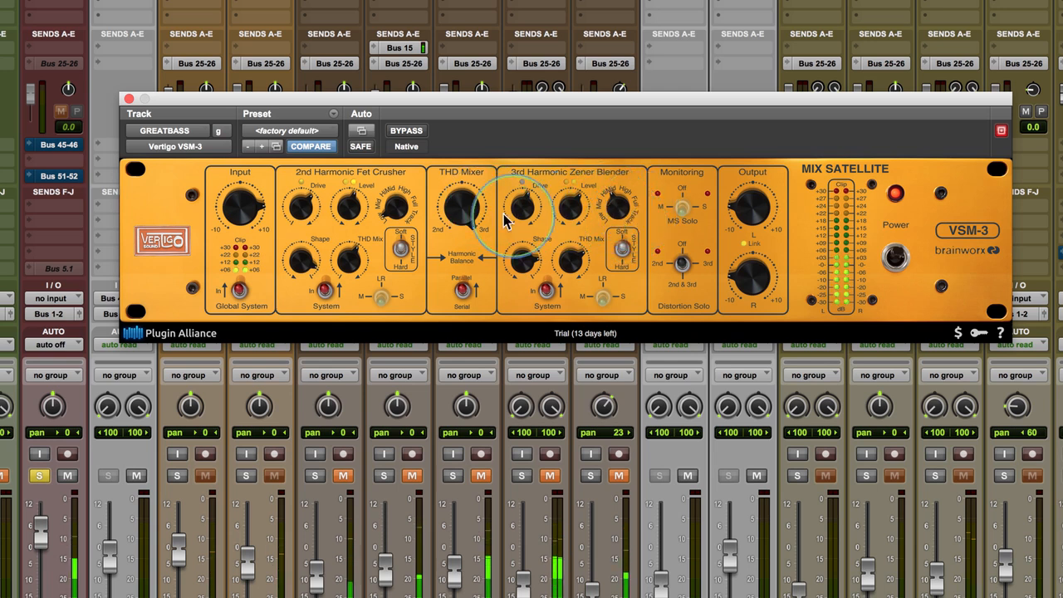
pyautogui.moveTo(460, 203); pyautogui.dragTo(459, 264)
# Fine-tune the 2nd harmonic section's THD Mix and Level, and the 3rd harmonic section's Level.
pyautogui.moveTo(349, 260)
pyautogui.mouseDown()
pyautogui.moveTo(361, 225)
pyautogui.moveTo(349, 276)
pyautogui.moveTo(350, 249)
pyautogui.mouseUp()
pyautogui.moveTo(371, 213); pyautogui.dragTo(357, 202)
pyautogui.moveTo(569, 209); pyautogui.dragTo(571, 211)
# Compare the bass repeatedly with the Global System out and in, leaving it switched in.
pyautogui.click(238, 290)
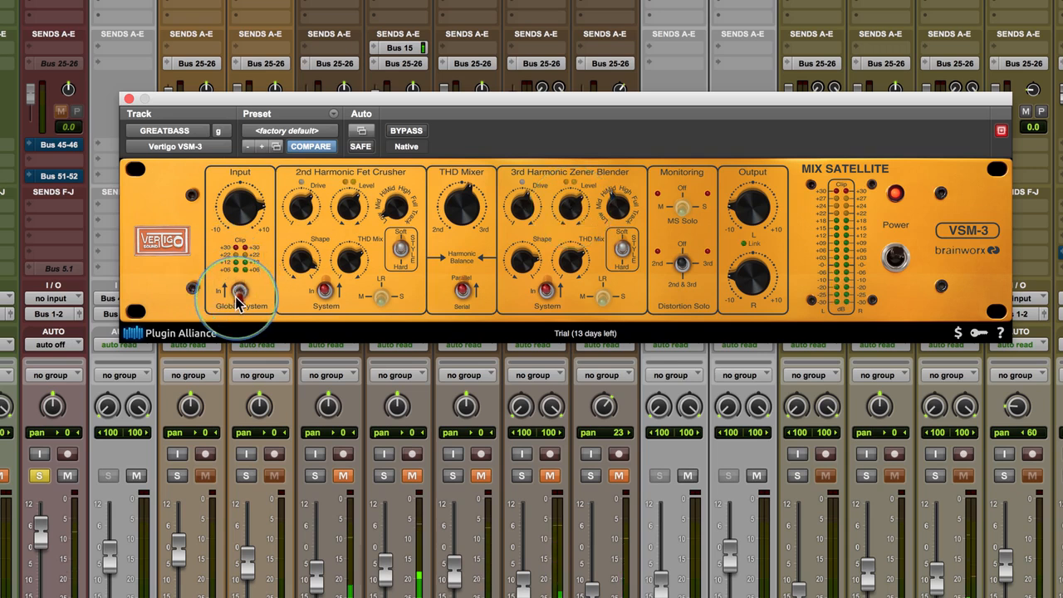
pyautogui.click(238, 292)
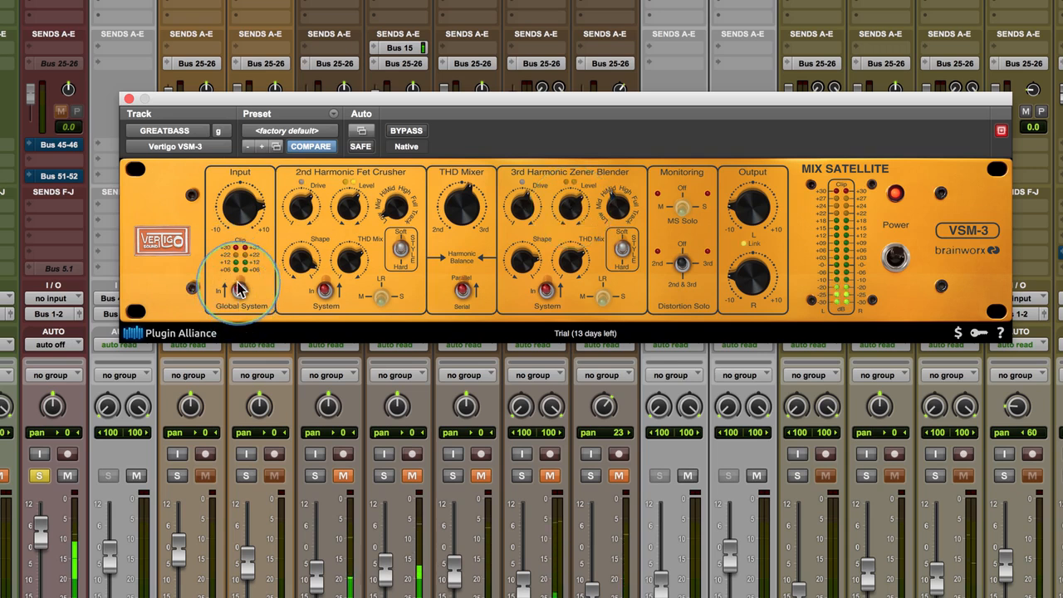
pyautogui.click(238, 290)
pyautogui.click(238, 290)
pyautogui.click(238, 291)
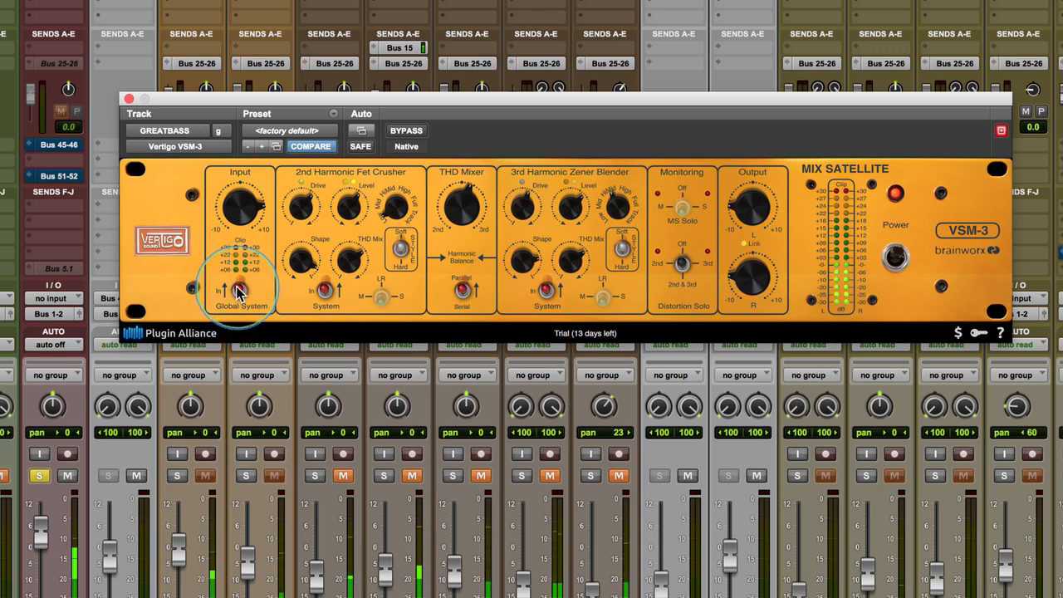
pyautogui.click(238, 290)
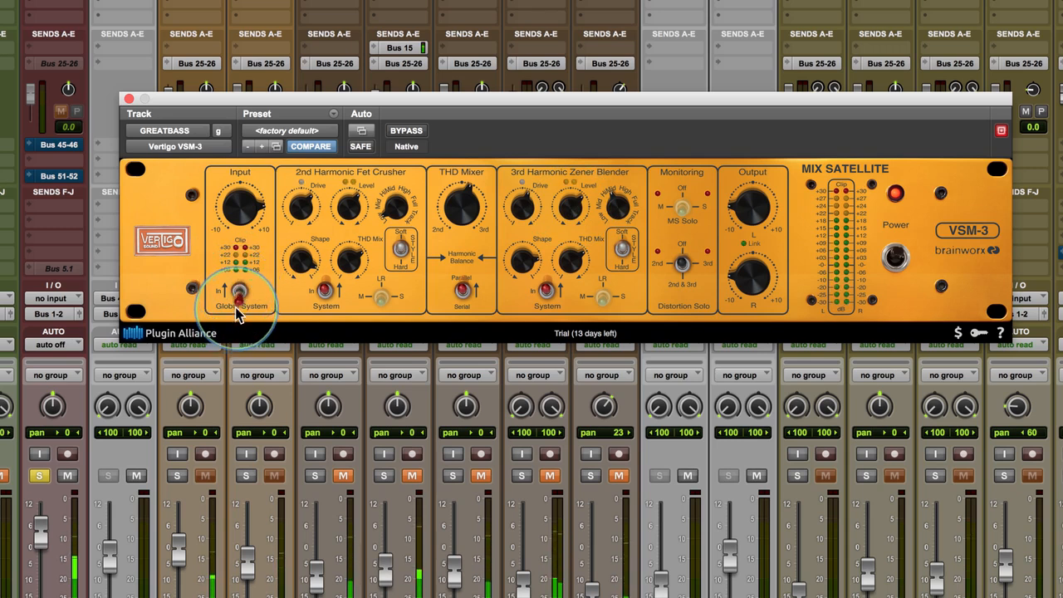
pyautogui.click(239, 295)
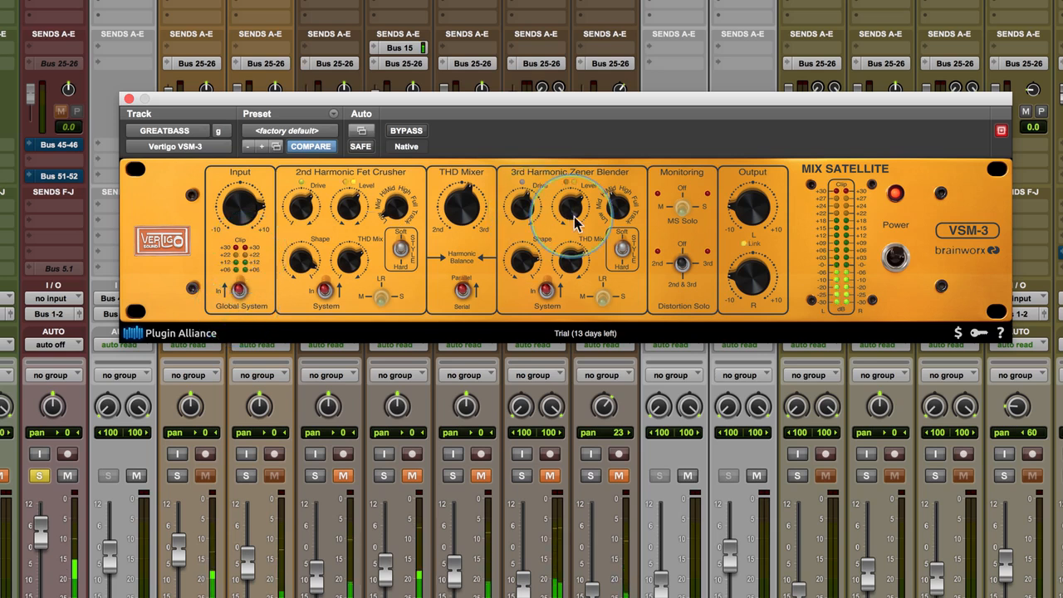
# Adjust the 3rd harmonic section's Drive, set its Level to about 57 %, and try its frequency filter selector.
pyautogui.click(522, 207)
pyautogui.moveTo(522, 206)
pyautogui.mouseDown()
pyautogui.moveTo(529, 197)
pyautogui.moveTo(517, 210)
pyautogui.mouseUp()
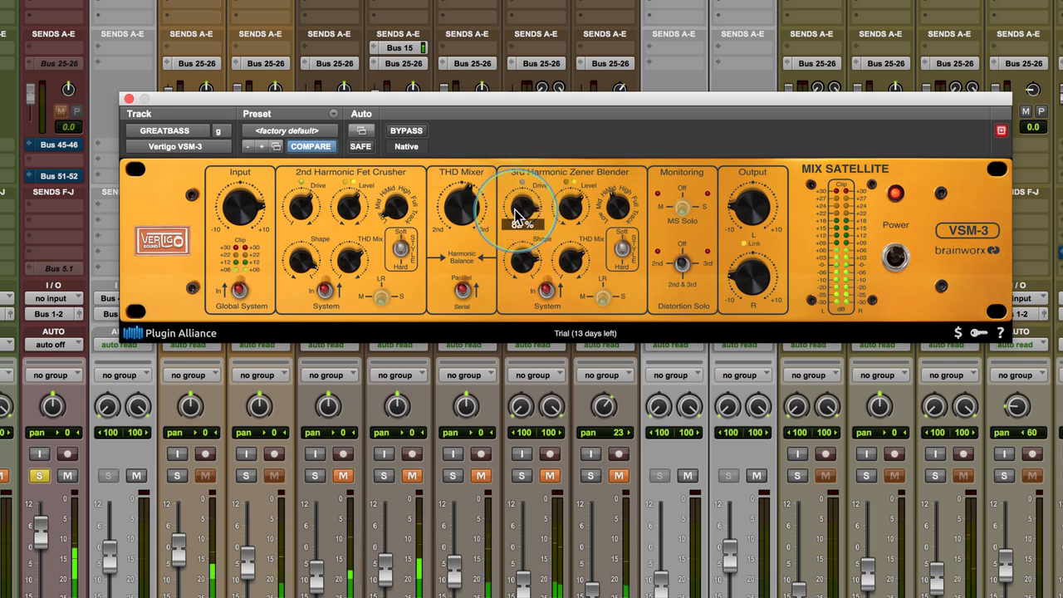
pyautogui.moveTo(570, 204); pyautogui.dragTo(571, 217)
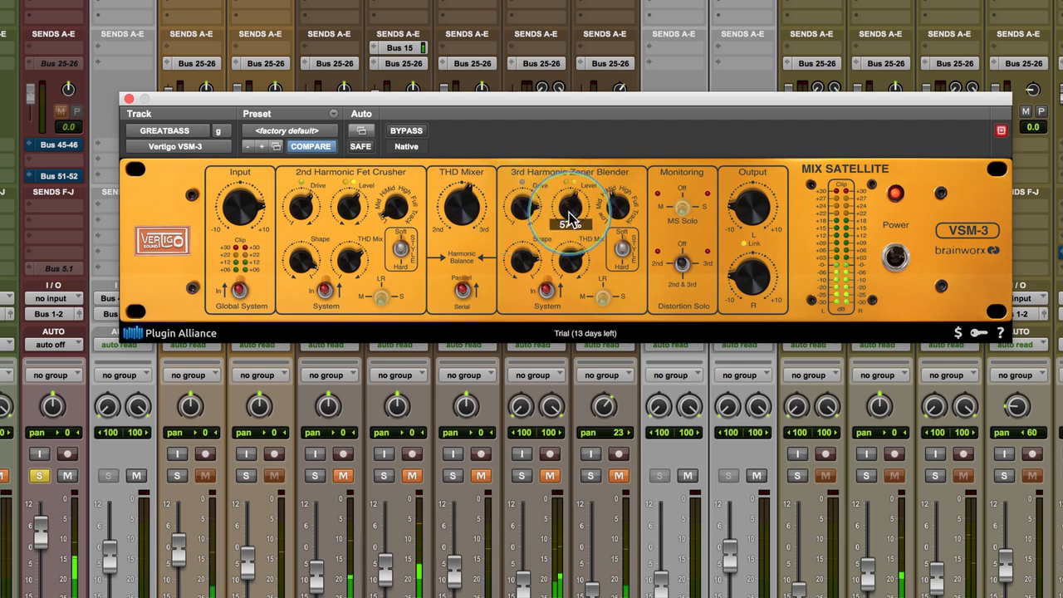
pyautogui.click(619, 202)
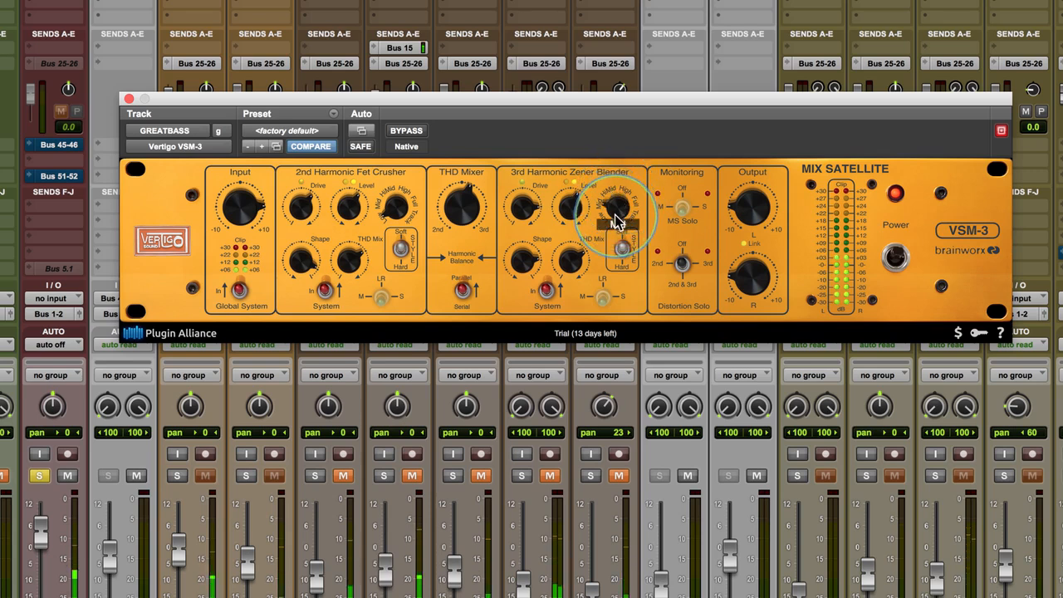
pyautogui.click(613, 206)
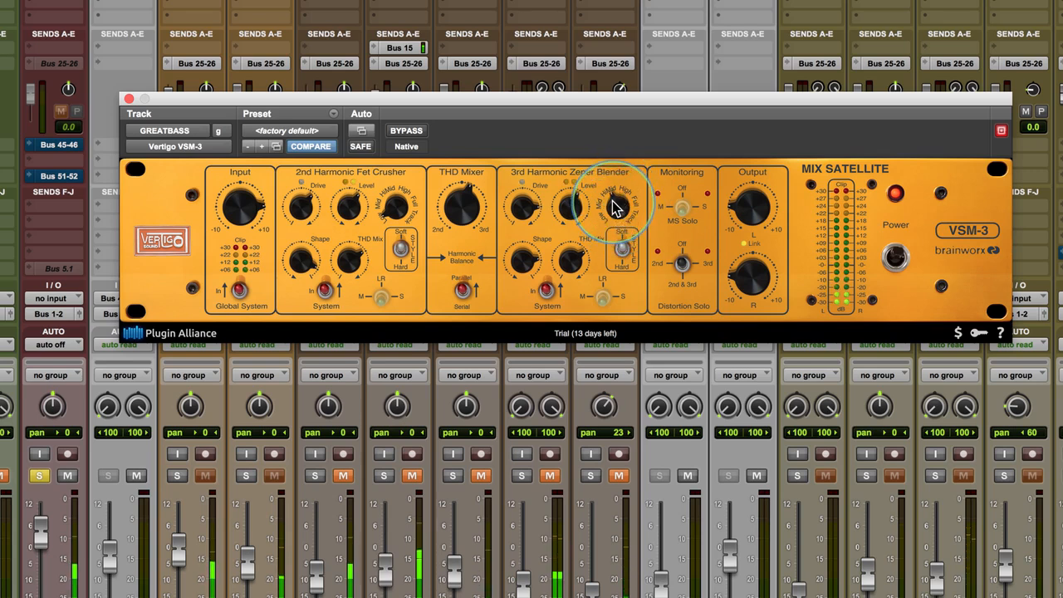
# Fine-tune the 3rd harmonic section's Drive while comparing the bass with the Global System out and in.
pyautogui.click(239, 287)
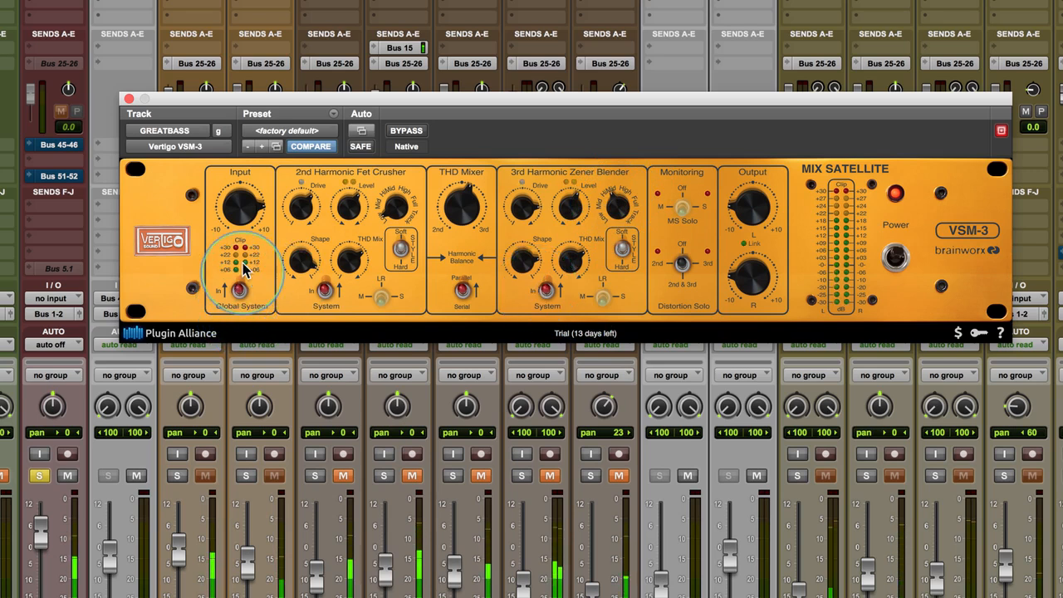
pyautogui.moveTo(520, 203); pyautogui.dragTo(518, 208)
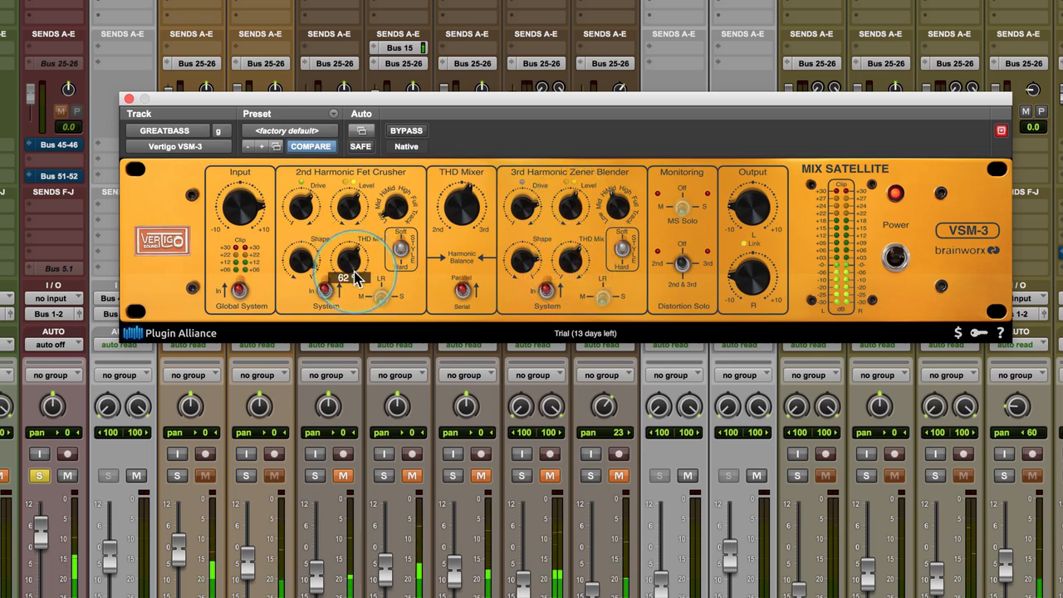
pyautogui.click(240, 294)
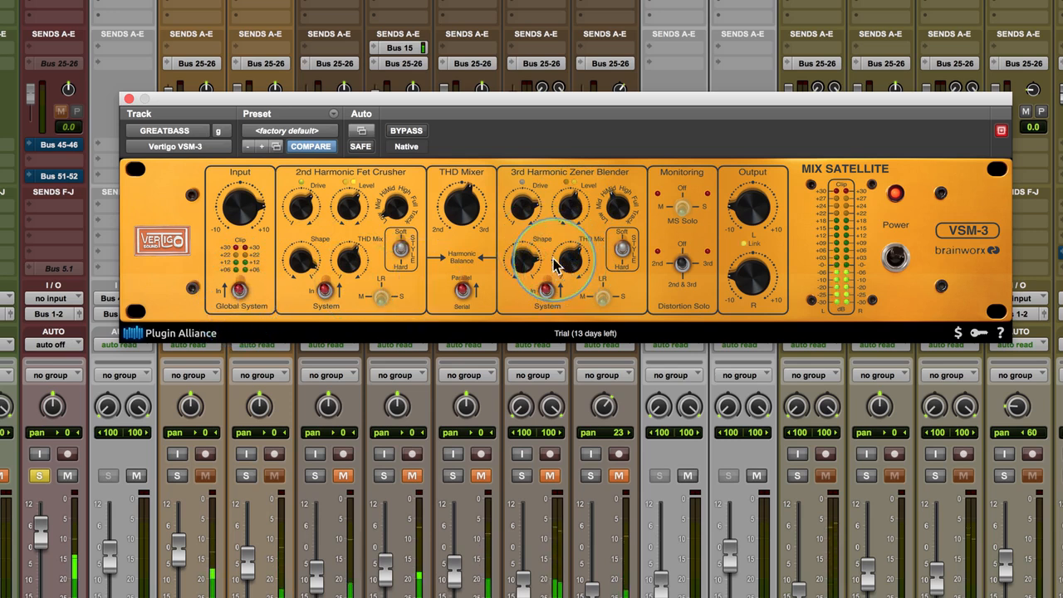
# Set the 3rd harmonic section's Shape to 9 % and check the sound against the Global System switched out.
pyautogui.moveTo(515, 259)
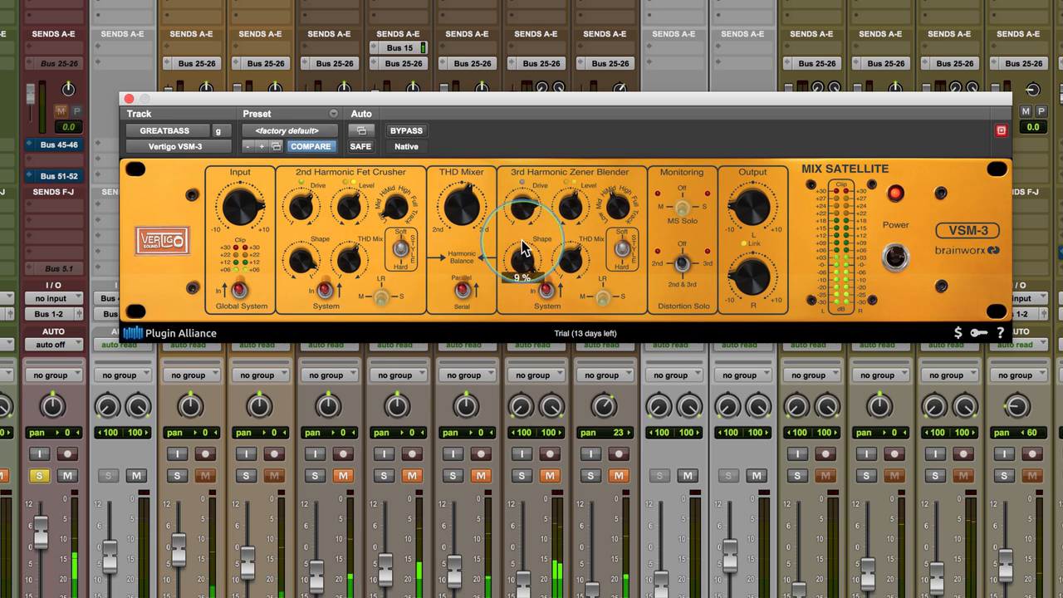
pyautogui.moveTo(572, 261)
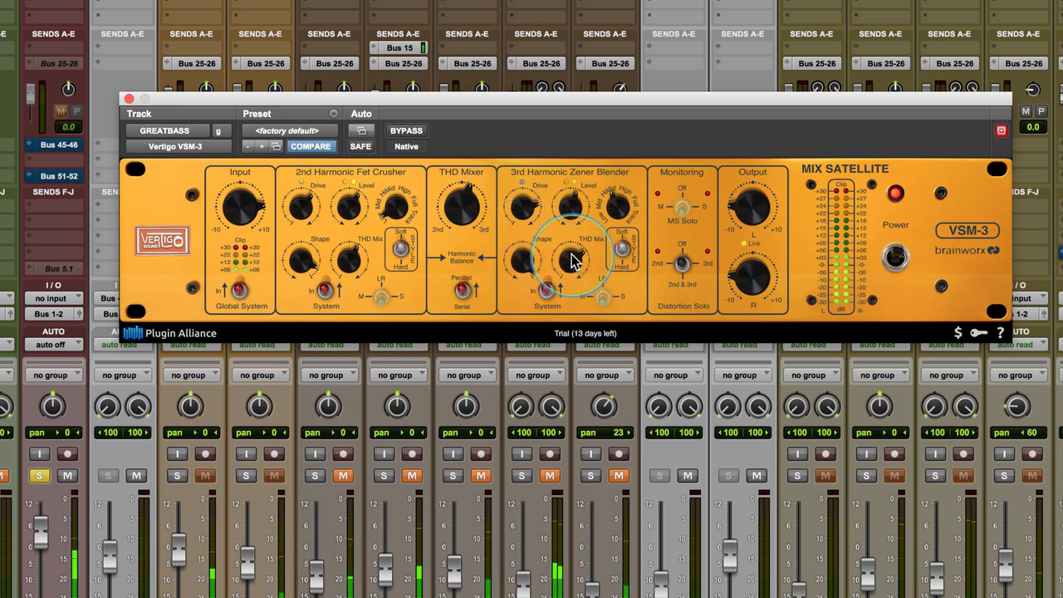
pyautogui.click(238, 292)
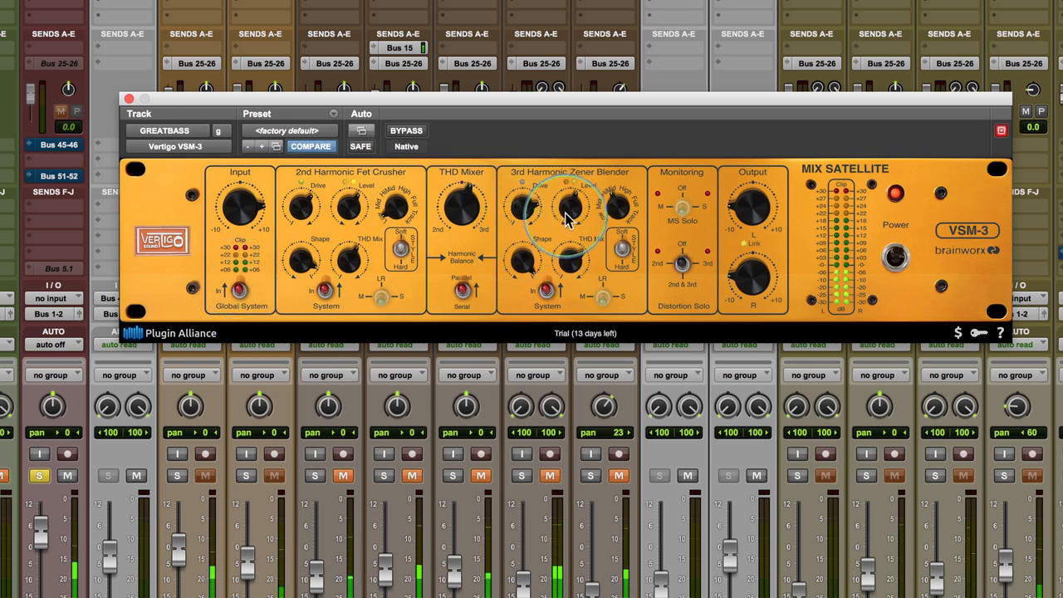
pyautogui.moveTo(569, 208)
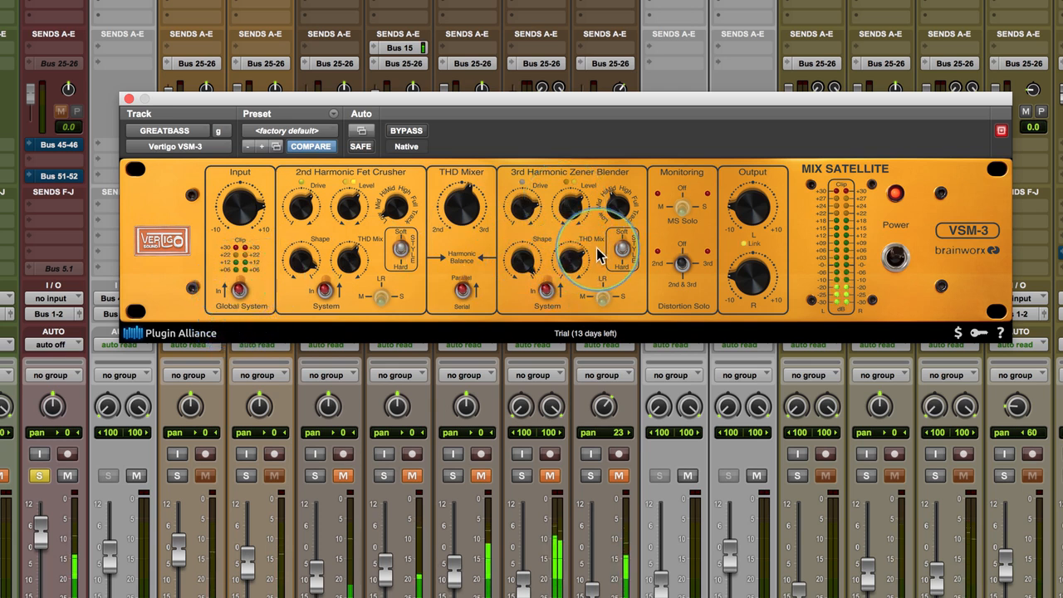
# Fine-tune the 3rd harmonic section's Level and check the bass against the Global System switch.
pyautogui.moveTo(570, 195); pyautogui.dragTo(570, 204)
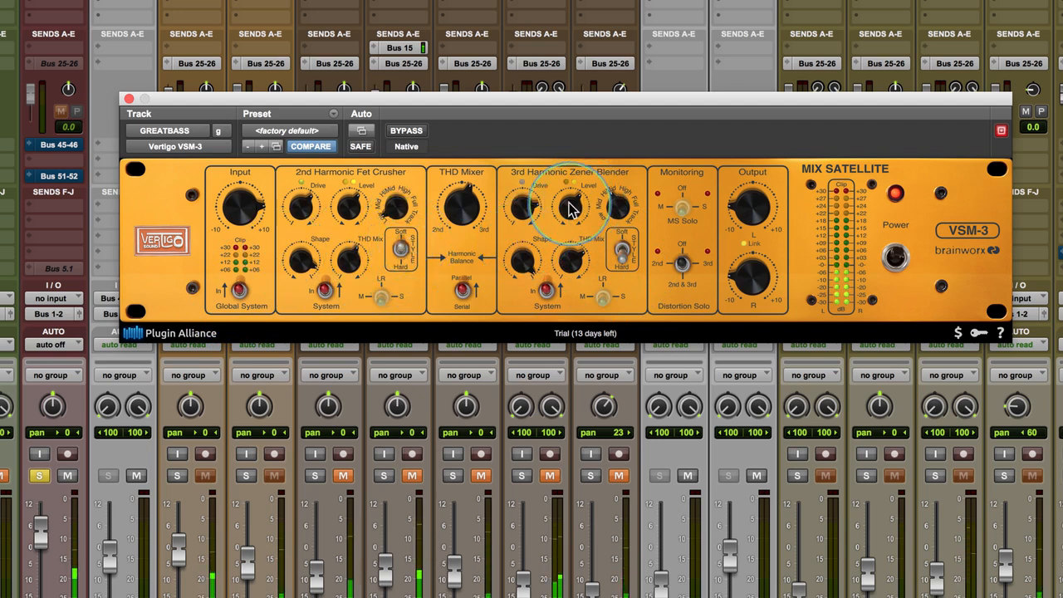
pyautogui.moveTo(571, 261)
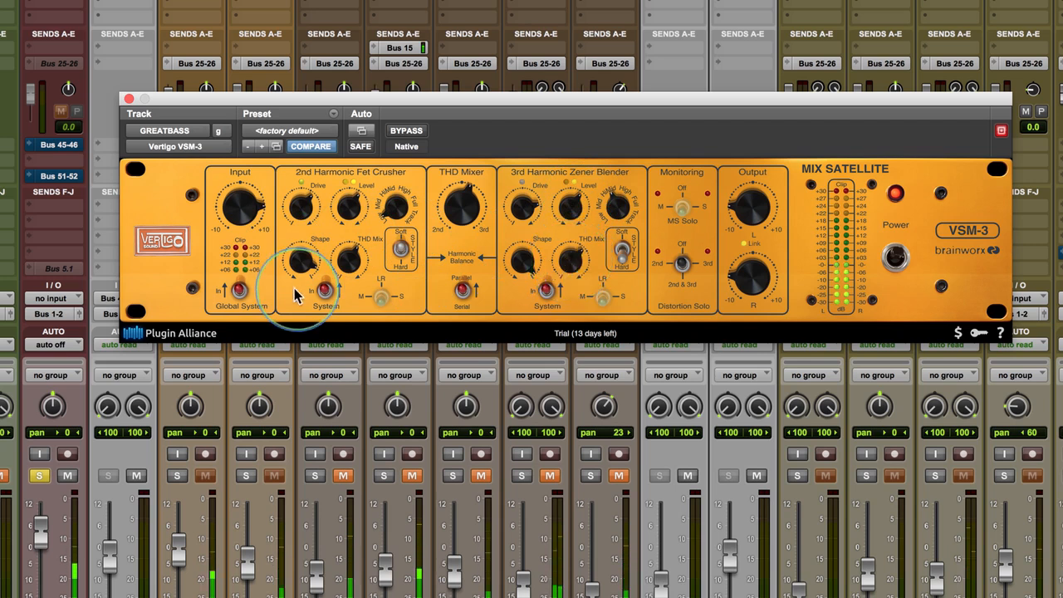
pyautogui.click(241, 293)
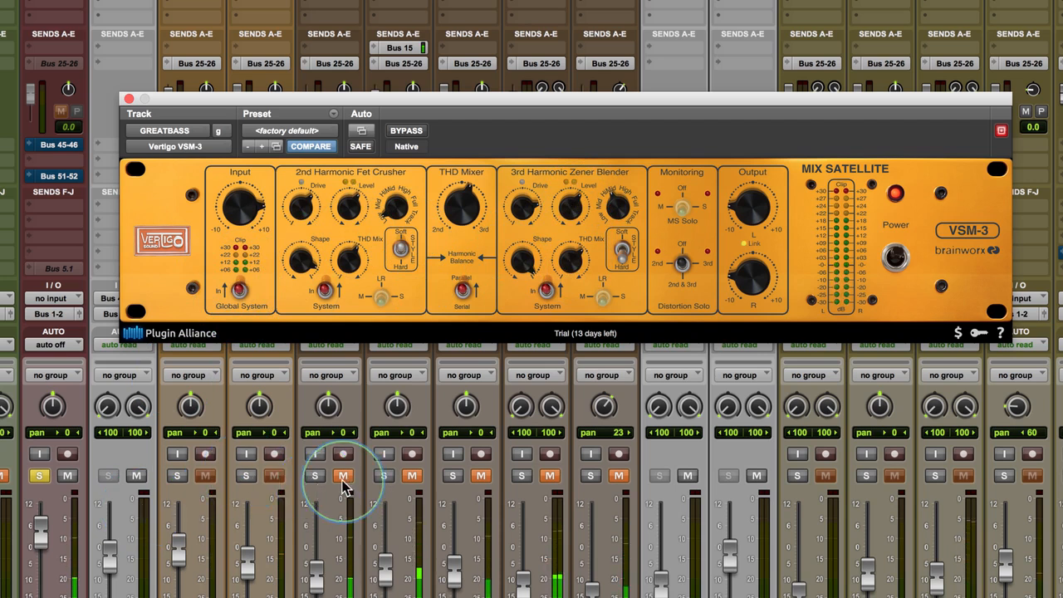
# Solo the two orange-brown tracks with the bass and balance the three faders, raising the two tracks slightly and easing the bass down.
pyautogui.click(180, 477)
pyautogui.click(246, 475)
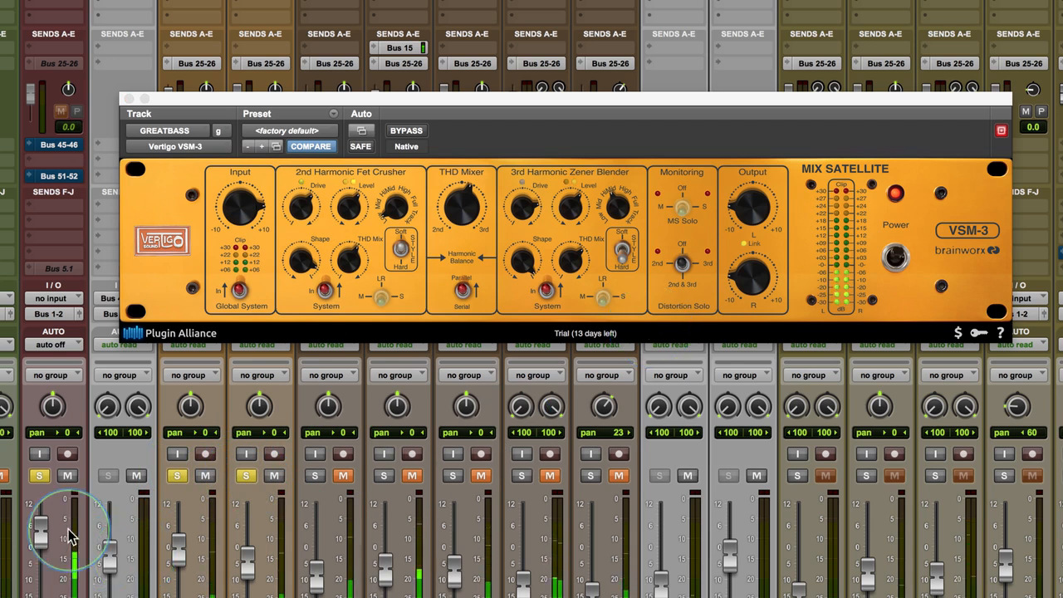
pyautogui.moveTo(45, 541); pyautogui.dragTo(46, 554)
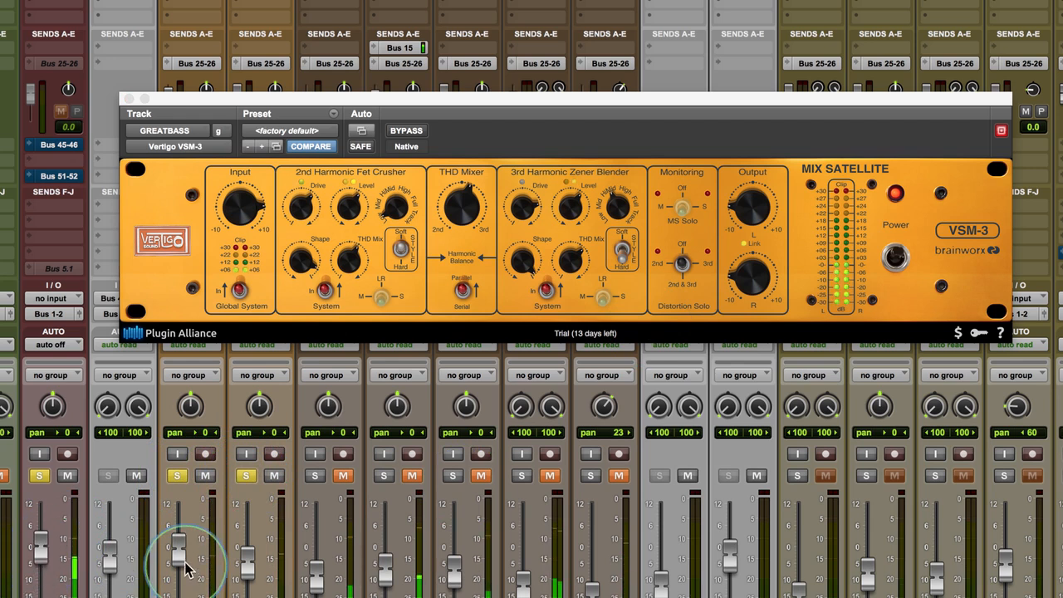
pyautogui.moveTo(180, 556); pyautogui.dragTo(182, 545)
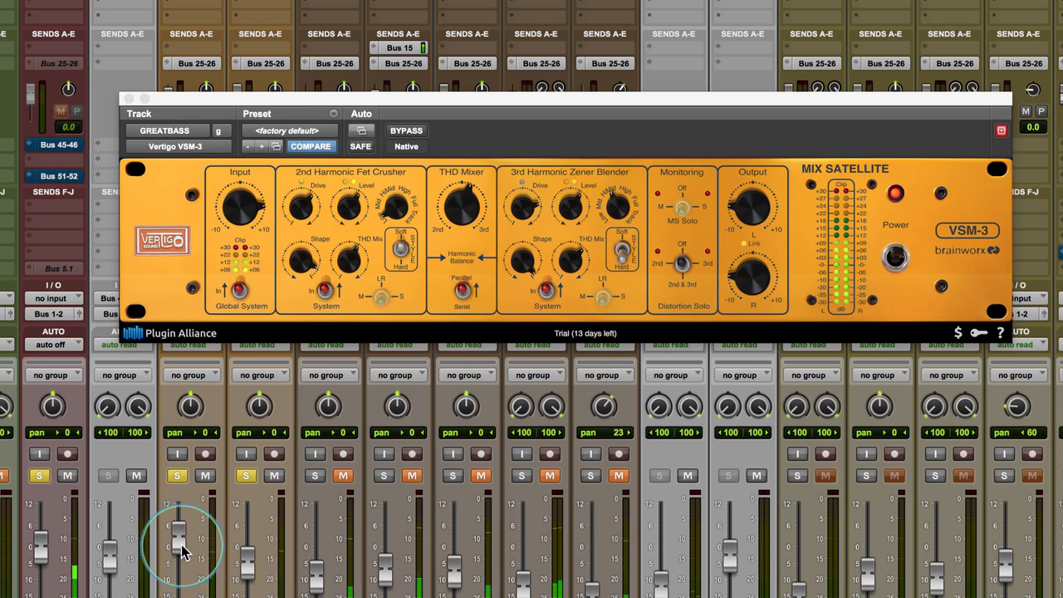
pyautogui.moveTo(245, 565); pyautogui.dragTo(249, 556)
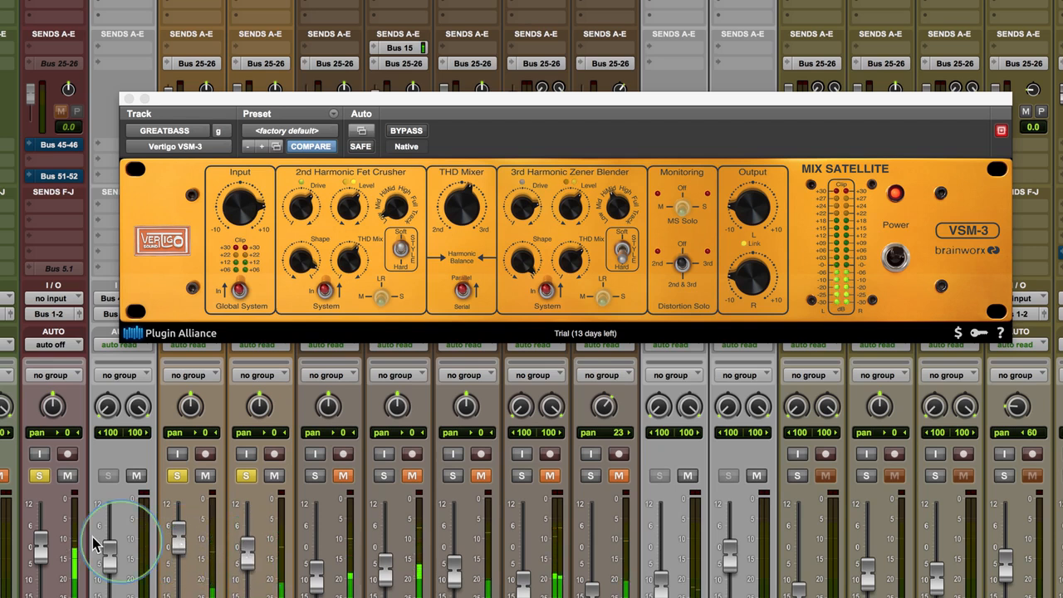
pyautogui.moveTo(37, 550)
pyautogui.mouseDown()
pyautogui.moveTo(41, 557)
pyautogui.moveTo(41, 540)
pyautogui.mouseUp()
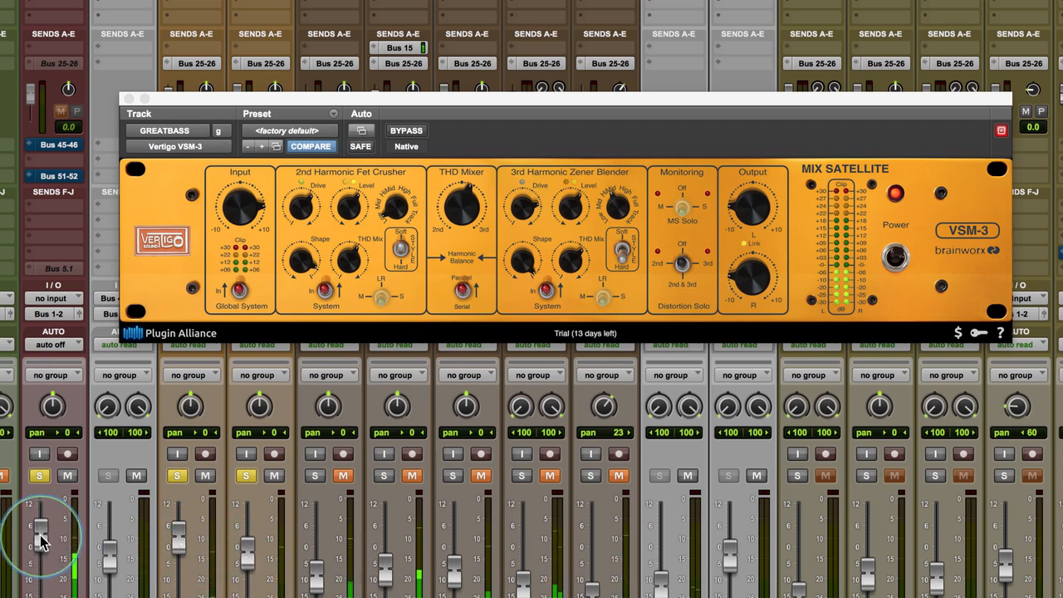
# Clear all solos and lower the two orange-brown tracks' faders slightly to sit in the full mix.
pyautogui.keyDown('alt'); pyautogui.click(40, 475); pyautogui.keyUp('alt')
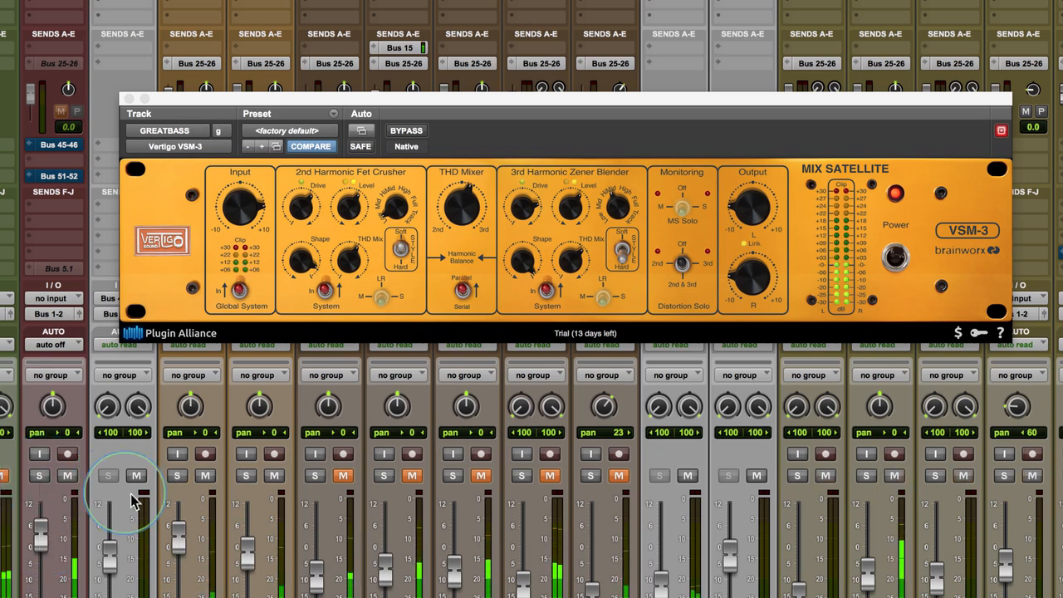
pyautogui.moveTo(181, 543); pyautogui.dragTo(180, 547)
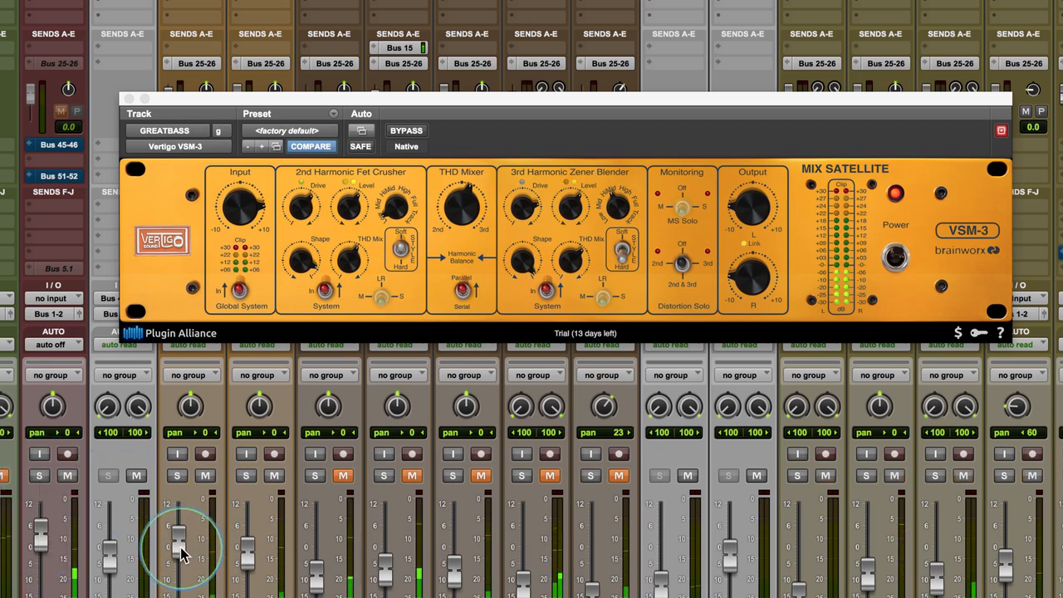
pyautogui.moveTo(177, 545); pyautogui.dragTo(177, 552)
pyautogui.moveTo(251, 552); pyautogui.dragTo(246, 559)
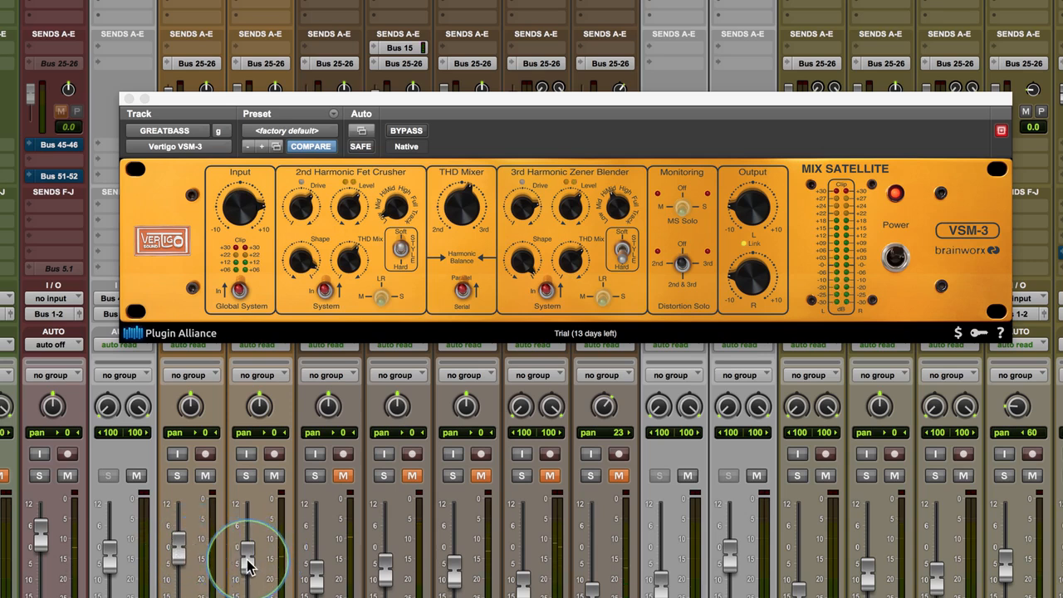